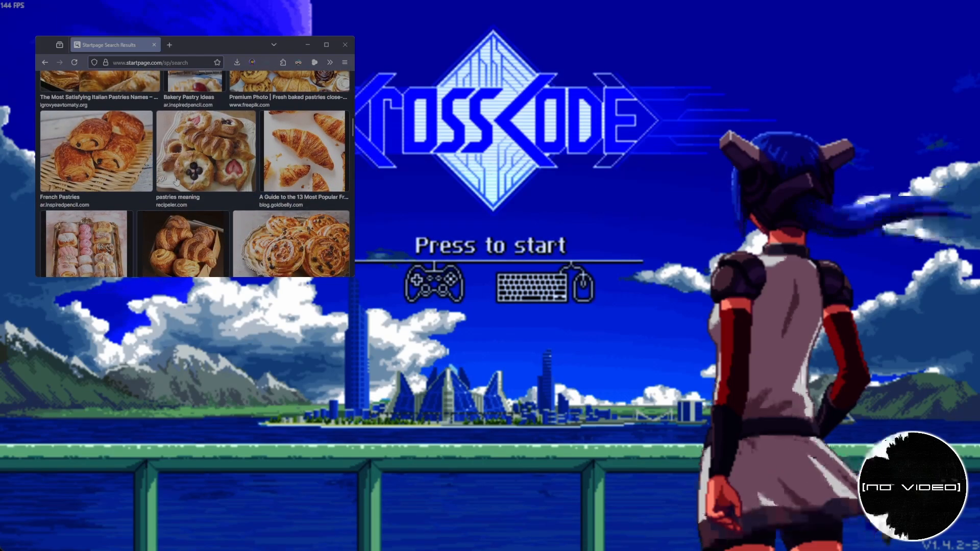
# Minimize the browser window that covers the game's title screen
pyautogui.click(308, 45)
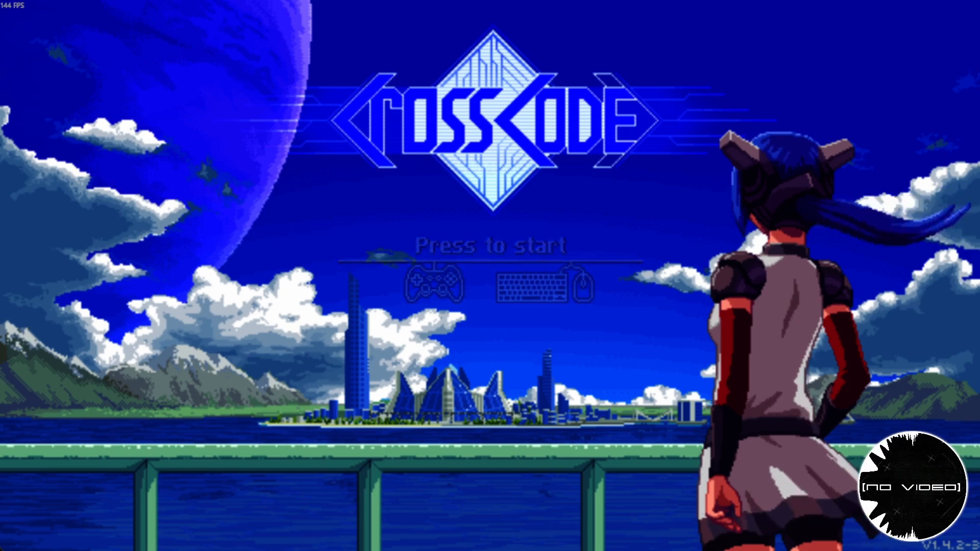
pyautogui.hotkey('alt', 'z')
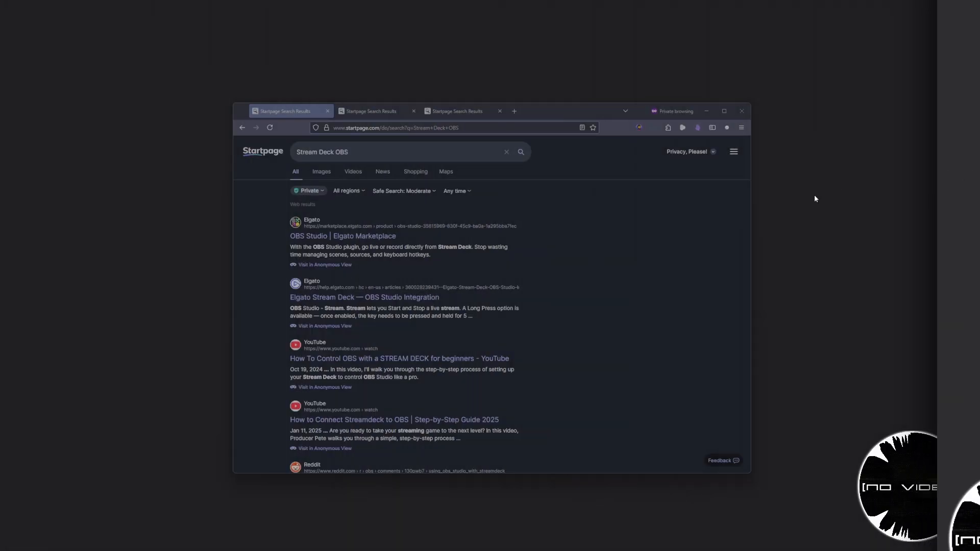
# Open the OBS Studio plugin page on the Elgato Marketplace and BarRaider's Windows Mover and Resizer getting-started page
pyautogui.click(347, 237)
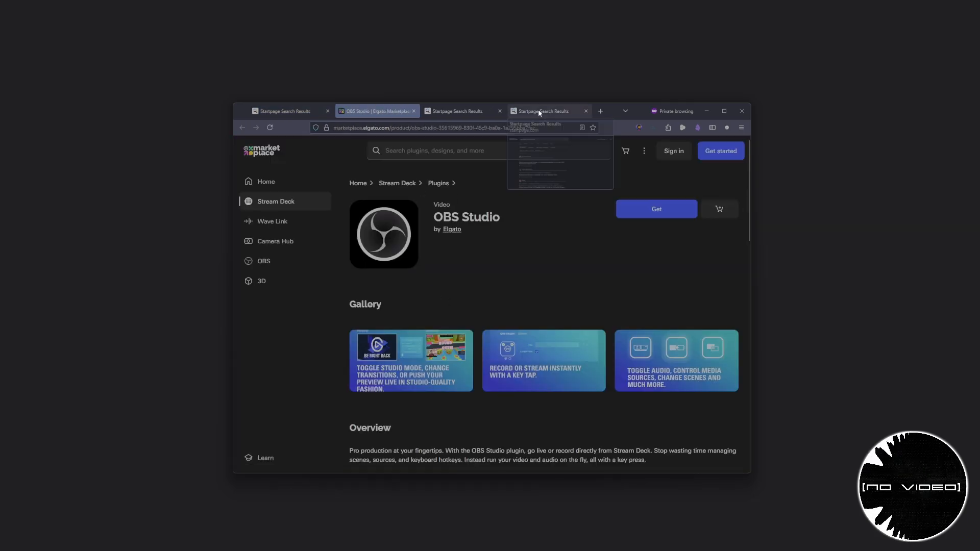
pyautogui.click(538, 110)
pyautogui.click(363, 157)
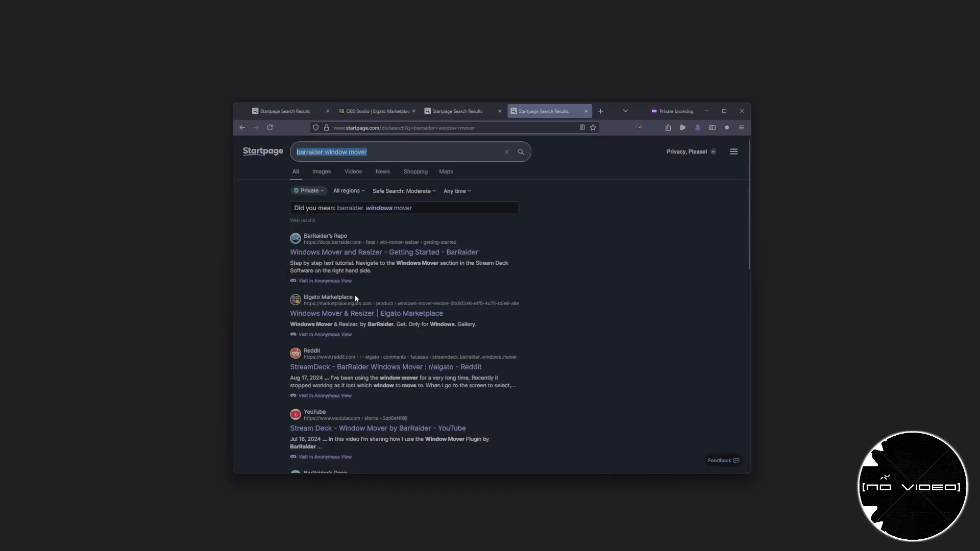
pyautogui.click(381, 252)
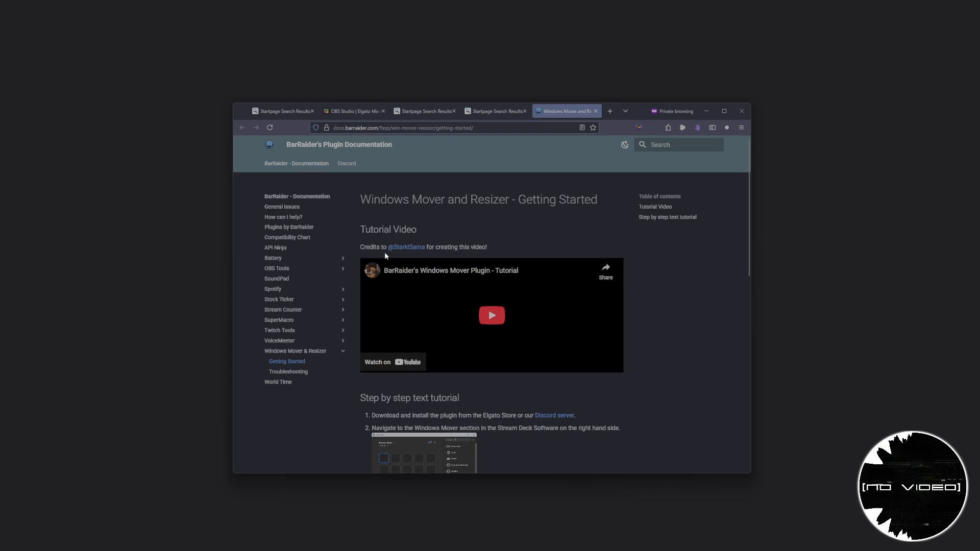
# Open the Move plugin's page from the OBS Move search results and find the Windows installer in its download list
pyautogui.click(409, 112)
pyautogui.click(320, 151)
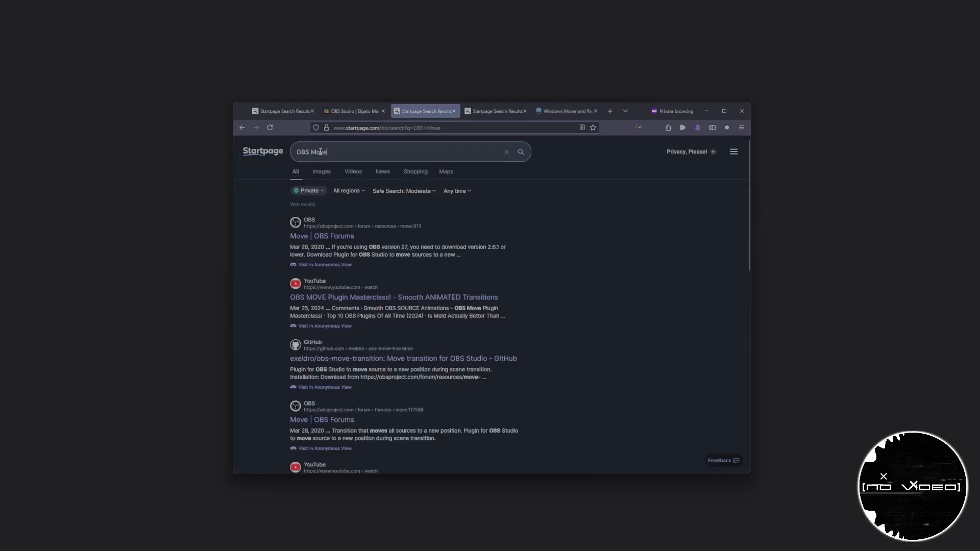
pyautogui.moveTo(320, 152); pyautogui.dragTo(245, 156)
pyautogui.click(330, 236)
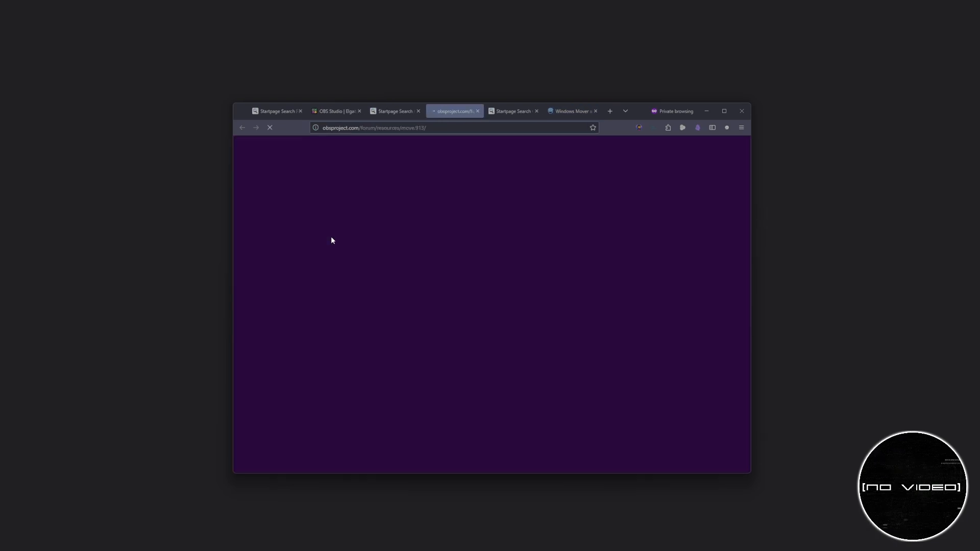
pyautogui.moveTo(312, 275); pyautogui.dragTo(418, 273)
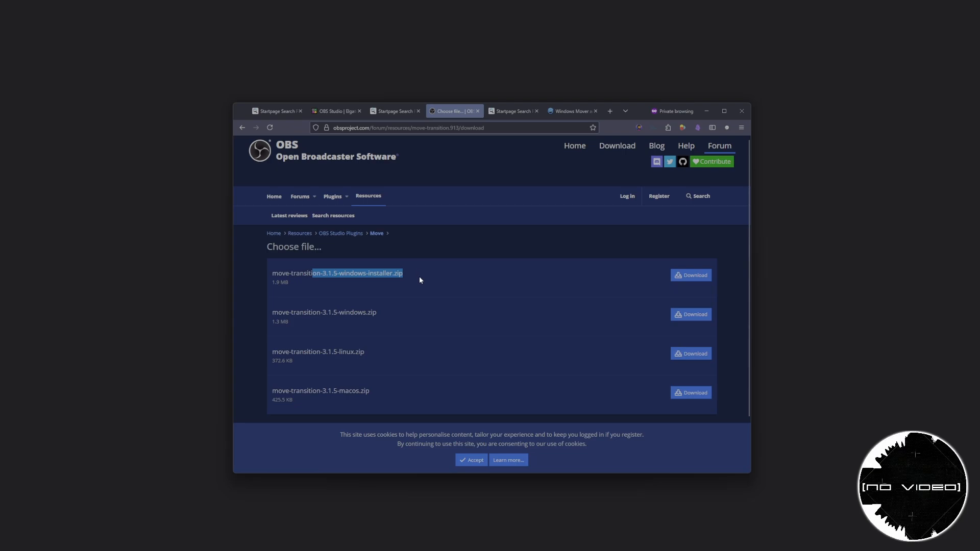
pyautogui.click(419, 277)
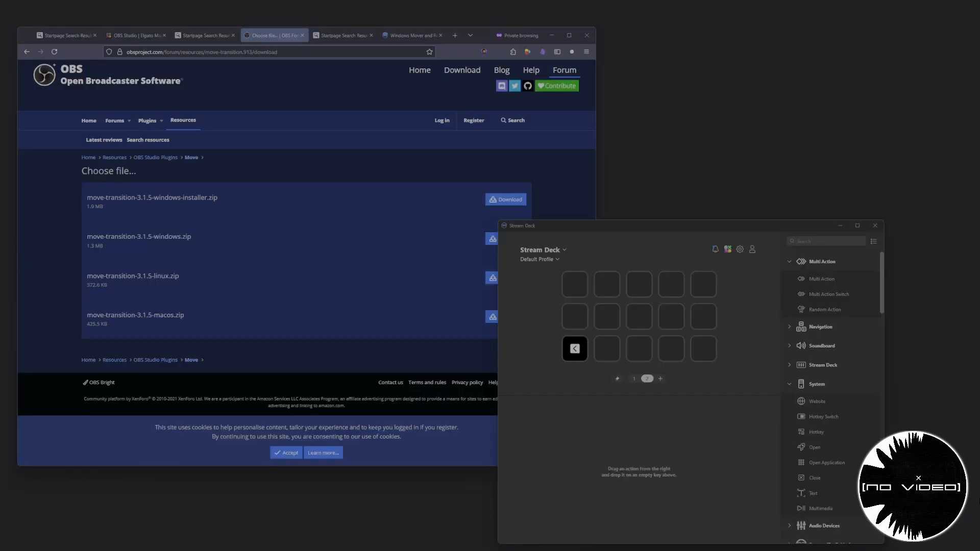
# Place a Multi Action Switch on an empty Stream Deck key and add a Windows Mover action to its first sequence
pyautogui.moveTo(849, 295); pyautogui.dragTo(614, 322)
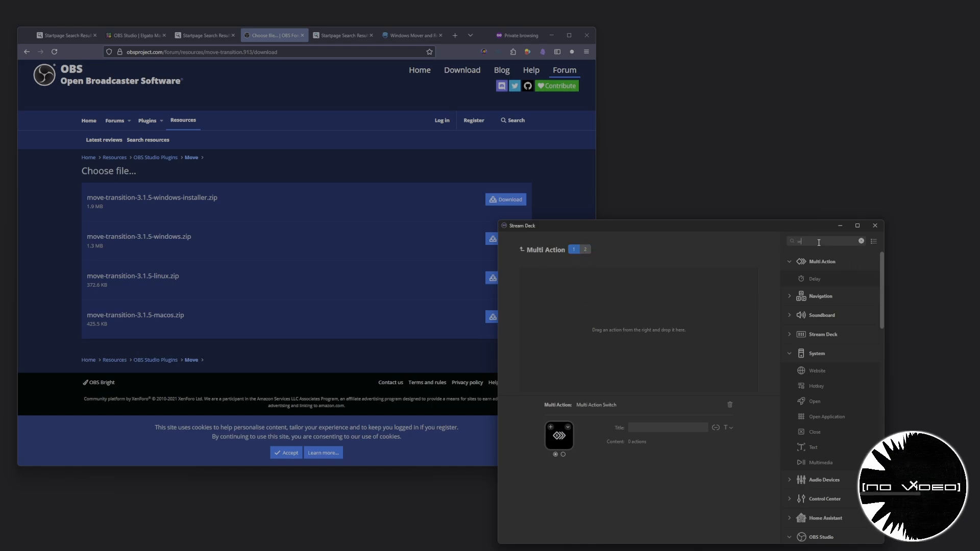
pyautogui.write('indows')
pyautogui.moveTo(835, 314); pyautogui.dragTo(572, 311)
pyautogui.click(564, 359)
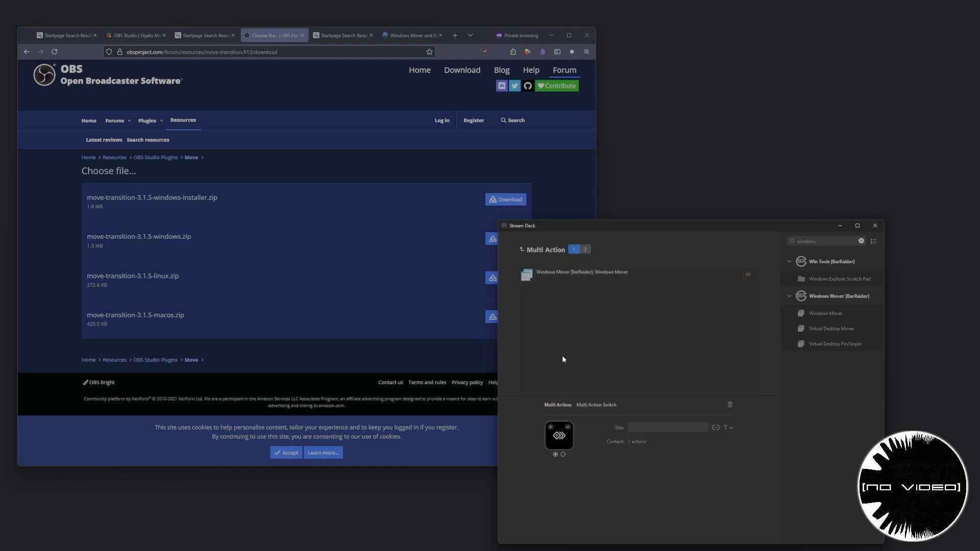
# Set the Windows Mover action's specific application to firefox
pyautogui.click(556, 270)
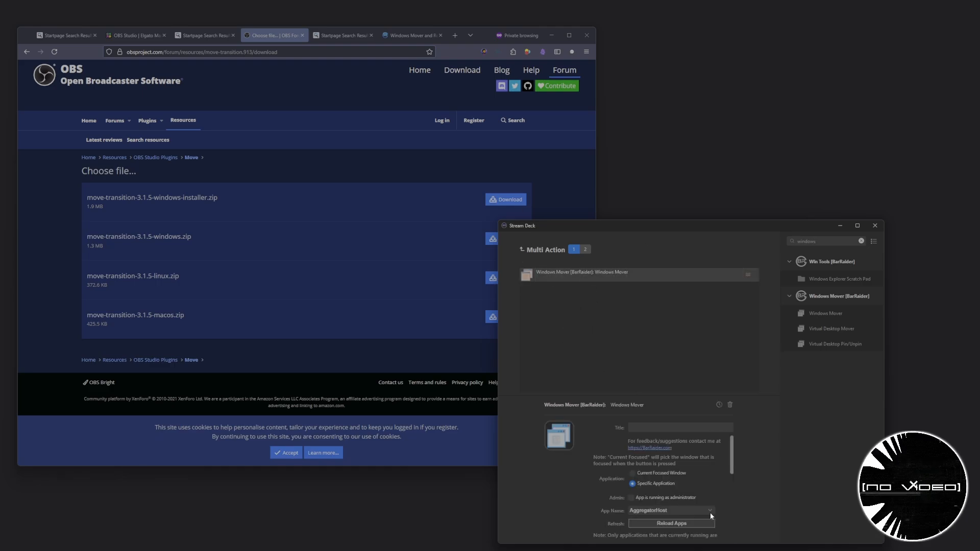
pyautogui.scroll(-2, 711, 516)
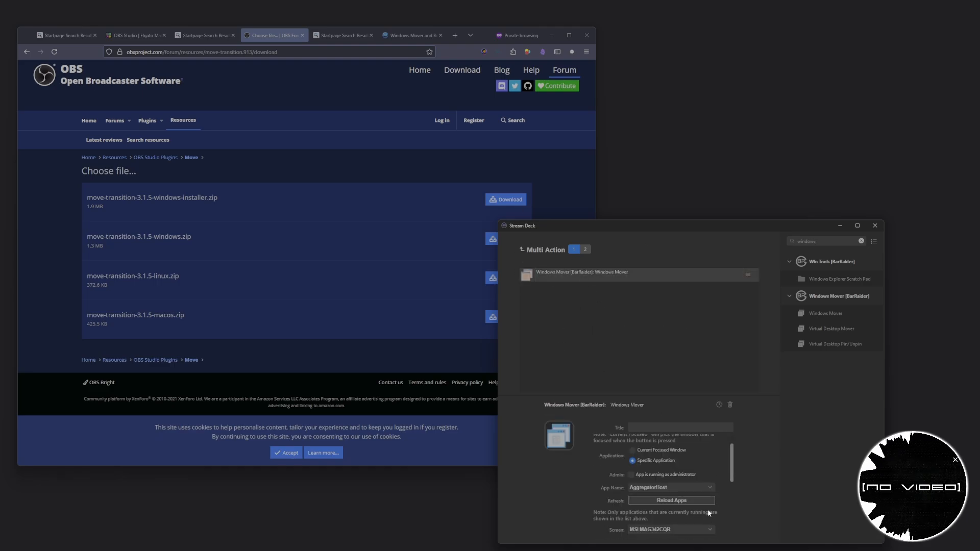
pyautogui.click(676, 491)
pyautogui.scroll(-4, 655, 444)
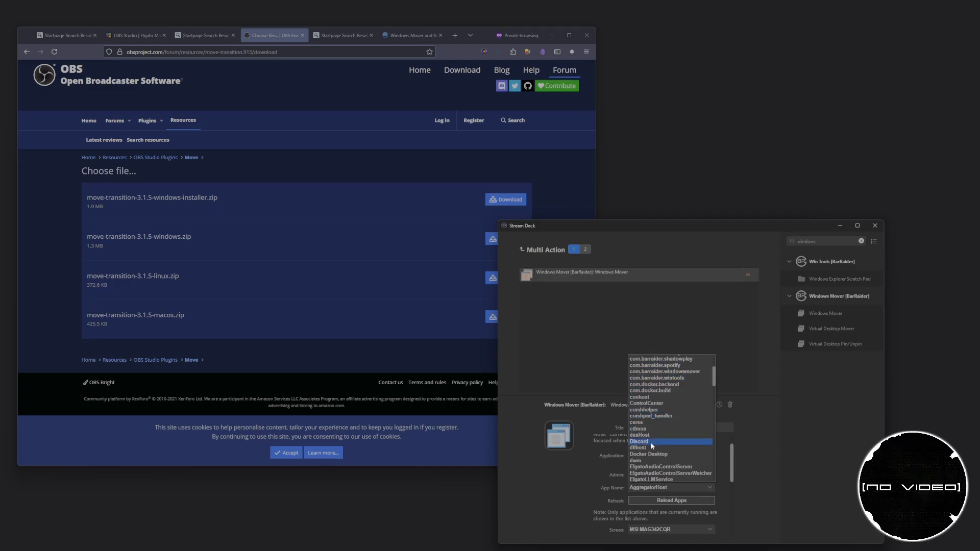
pyautogui.scroll(-2, 652, 445)
pyautogui.click(651, 447)
# Reposition the browser window and fetch its current coordinates as the Windows Mover's X and Y position
pyautogui.scroll(-2, 707, 484)
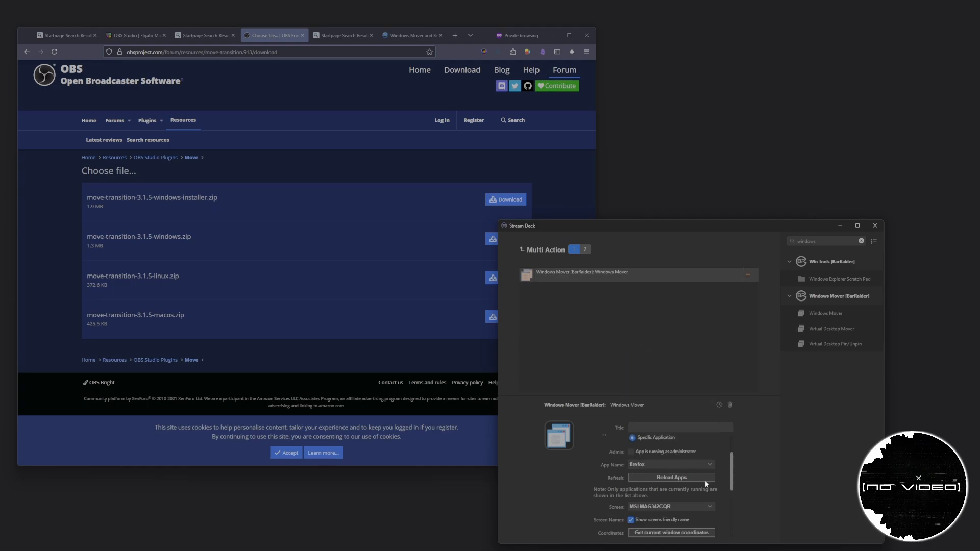
pyautogui.scroll(-4, 707, 484)
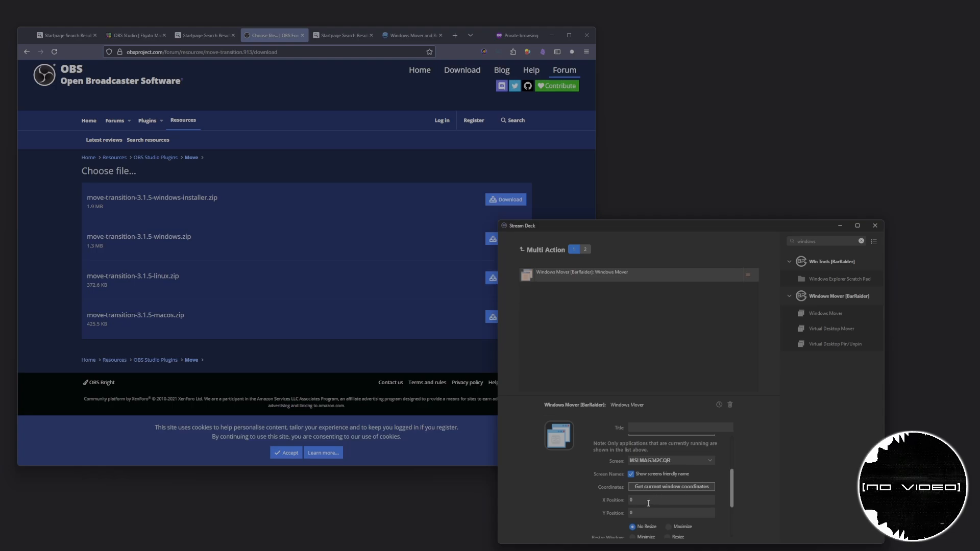
pyautogui.moveTo(483, 39); pyautogui.dragTo(527, 58)
pyautogui.click(743, 489)
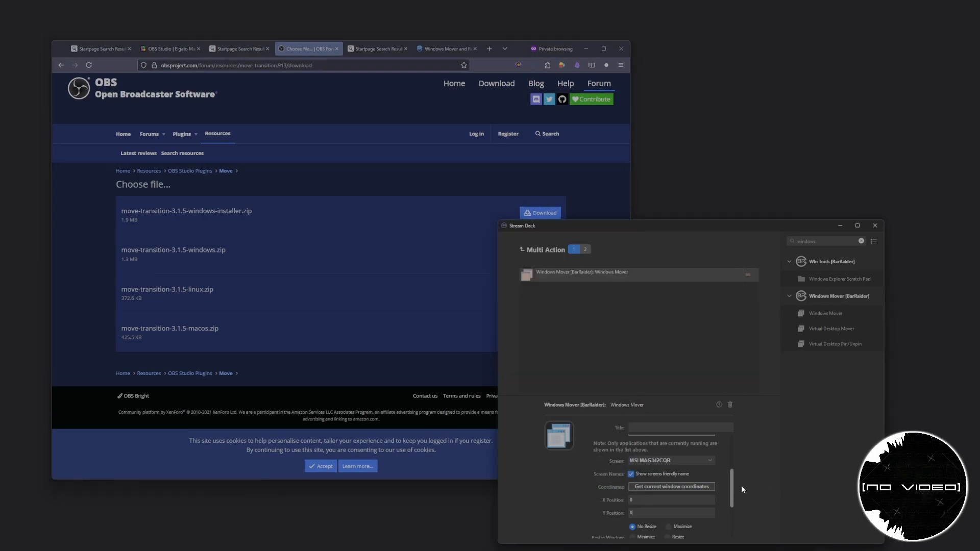
pyautogui.click(694, 485)
pyautogui.scroll(-1, 719, 490)
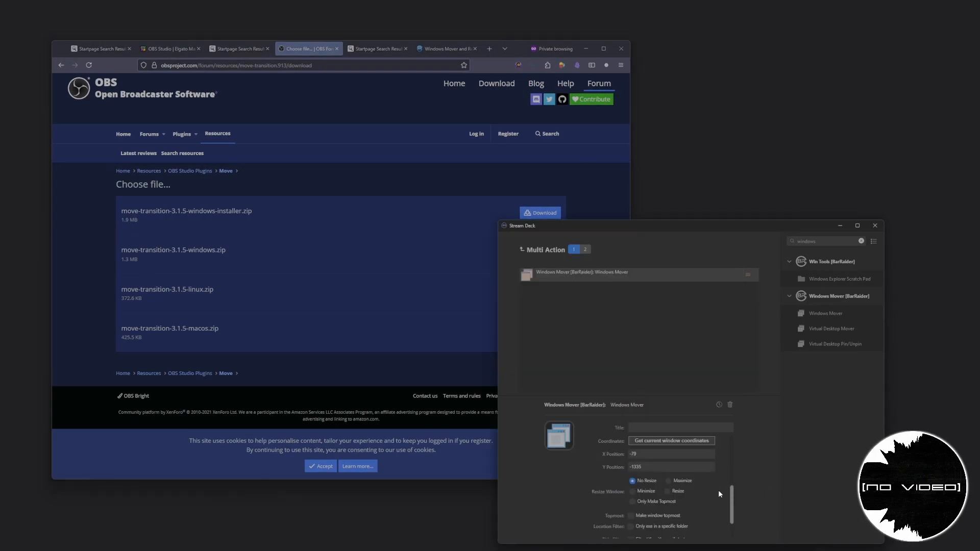
# Set the Windows Mover action to resize the window and make it topmost
pyautogui.click(668, 492)
pyautogui.scroll(-1, 728, 497)
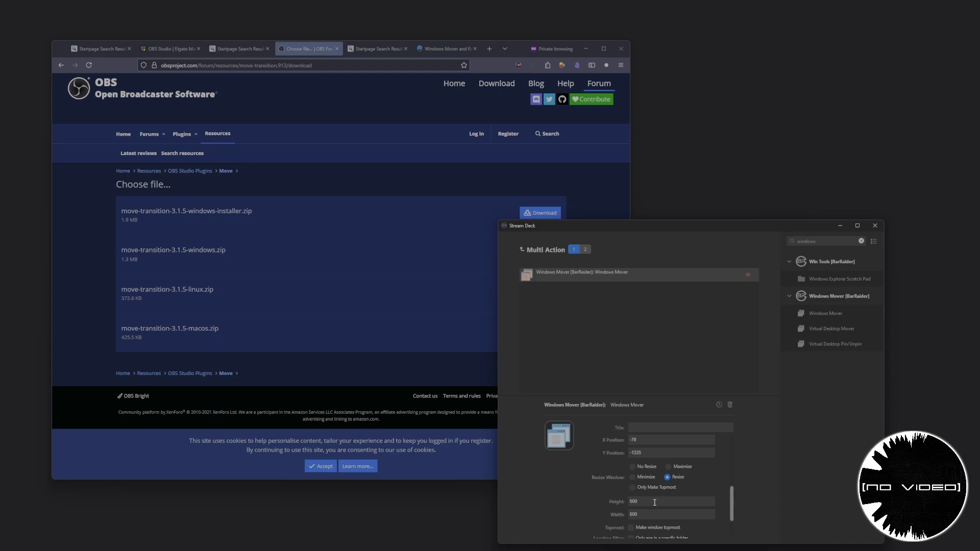
pyautogui.scroll(-2, 687, 499)
pyautogui.scroll(-2, 731, 516)
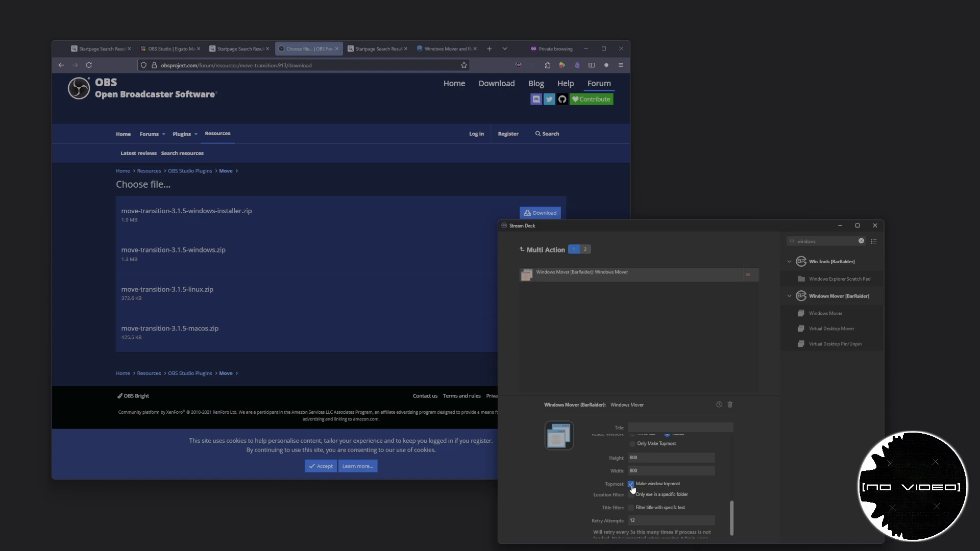
pyautogui.scroll(-1, 635, 488)
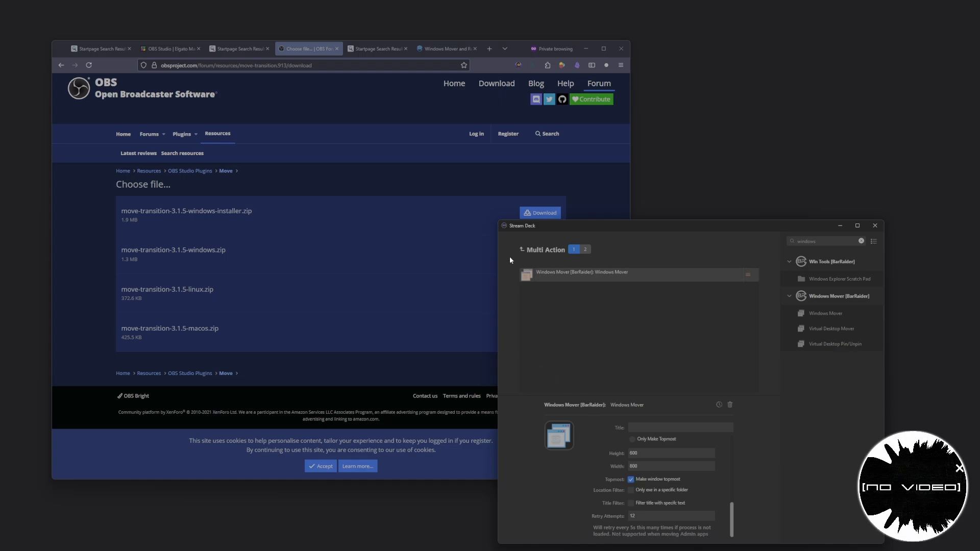
# Switch to OBS Studio and show the hidden Firefox source in Example Scene
pyautogui.moveTo(516, 51); pyautogui.dragTo(800, 60)
pyautogui.moveTo(339, 488); pyautogui.dragTo(38, 534)
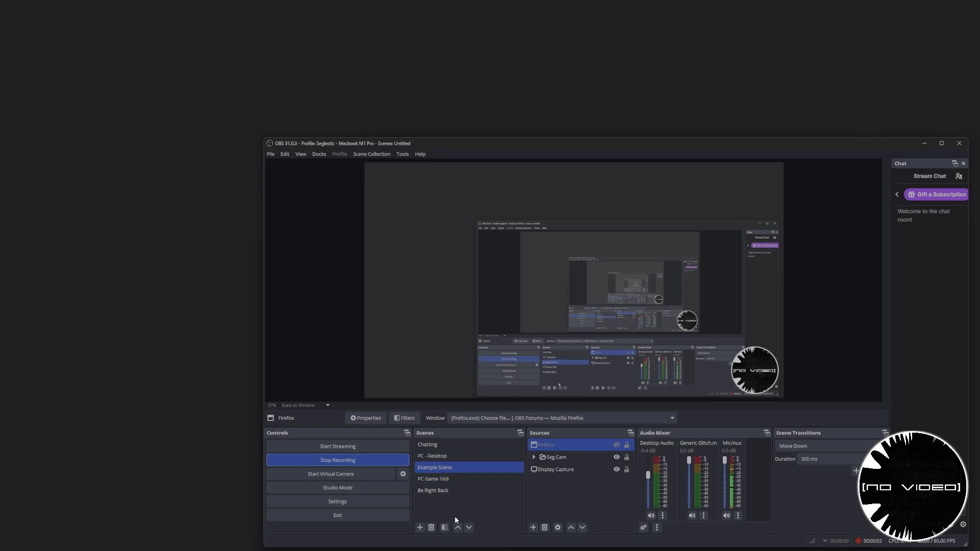
pyautogui.click(617, 445)
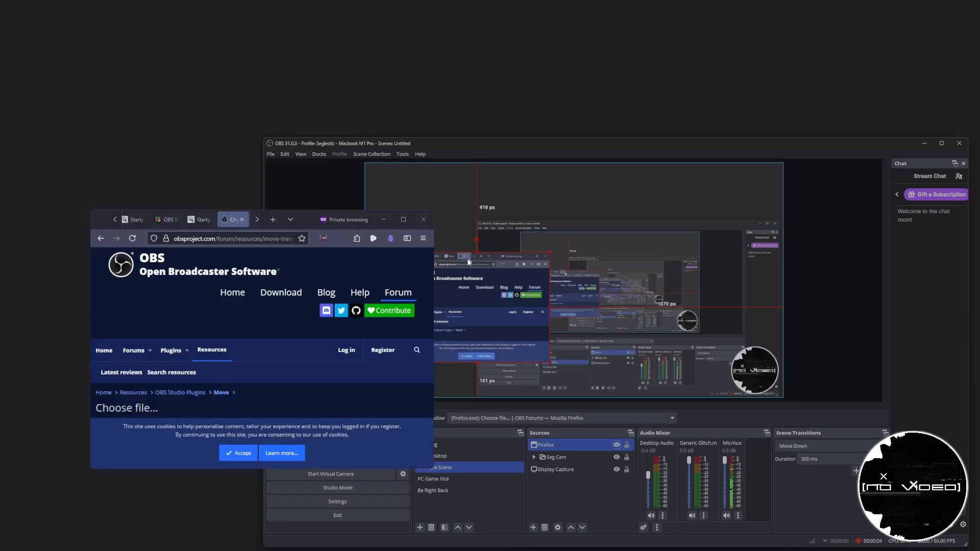
# Scale the Firefox source to about 0.8 and place it in the canvas's upper-left area at about x 106, y 163
pyautogui.moveTo(445, 201); pyautogui.dragTo(485, 245)
pyautogui.moveTo(543, 312); pyautogui.dragTo(660, 399)
pyautogui.hotkey('ctrl', 'd')
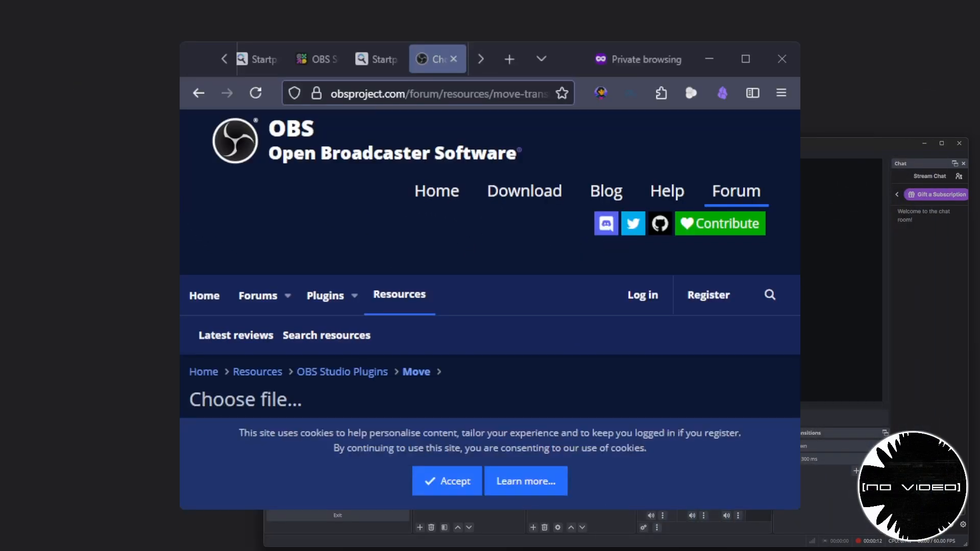
pyautogui.moveTo(575, 280); pyautogui.dragTo(507, 271)
pyautogui.moveTo(639, 372); pyautogui.dragTo(498, 263)
pyautogui.moveTo(498, 263); pyautogui.dragTo(524, 284)
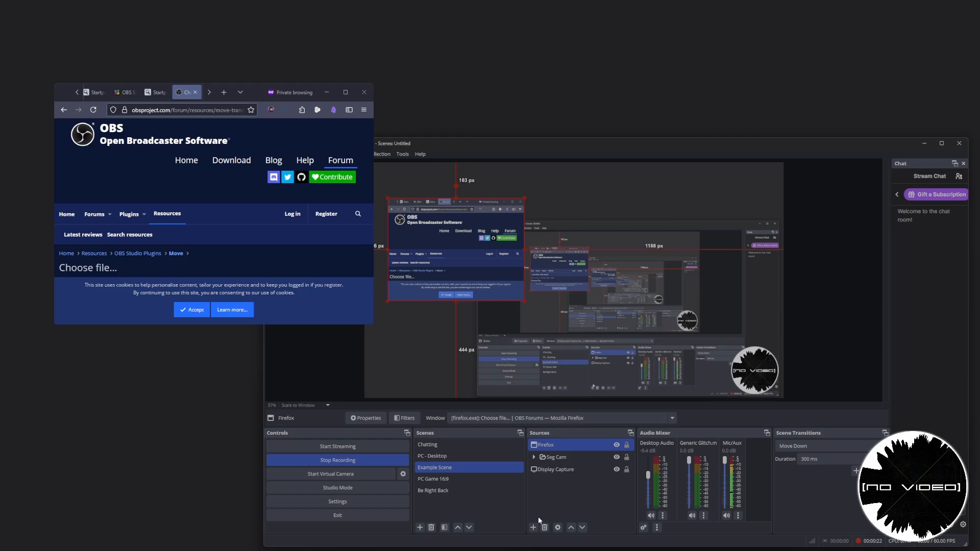
# Add a Move Source filter named "Browser Appear End" to Example Scene
pyautogui.click(444, 528)
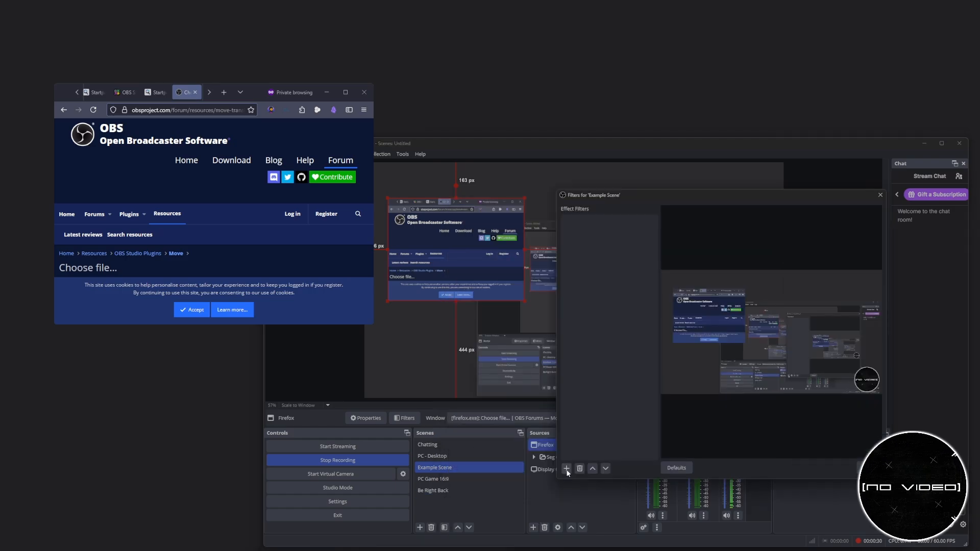
pyautogui.click(567, 469)
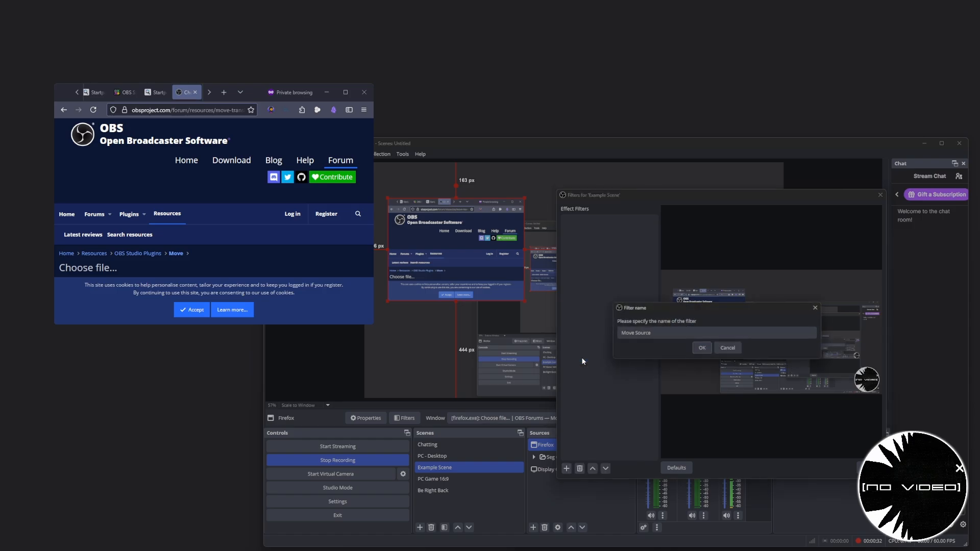
pyautogui.click(605, 356)
pyautogui.write('B')
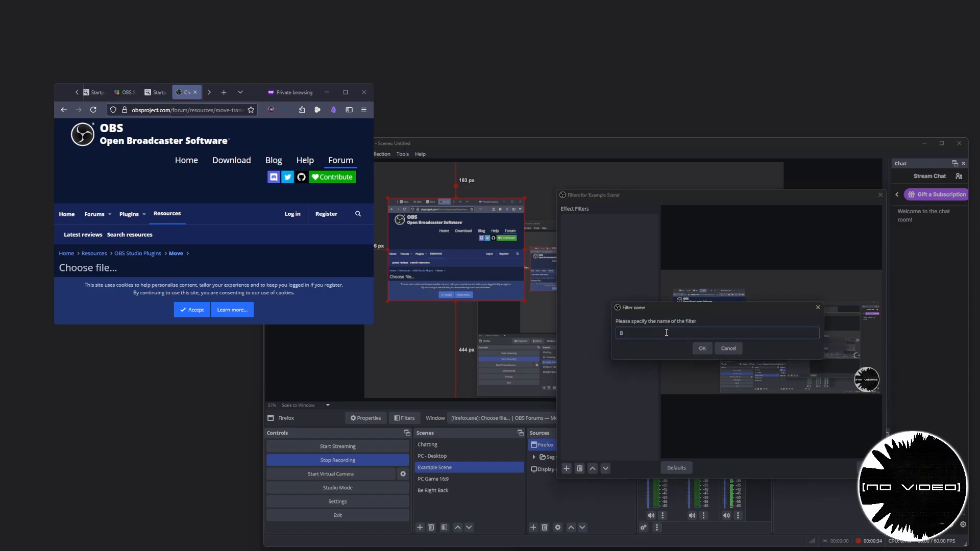
pyautogui.write('rowser Appear End')
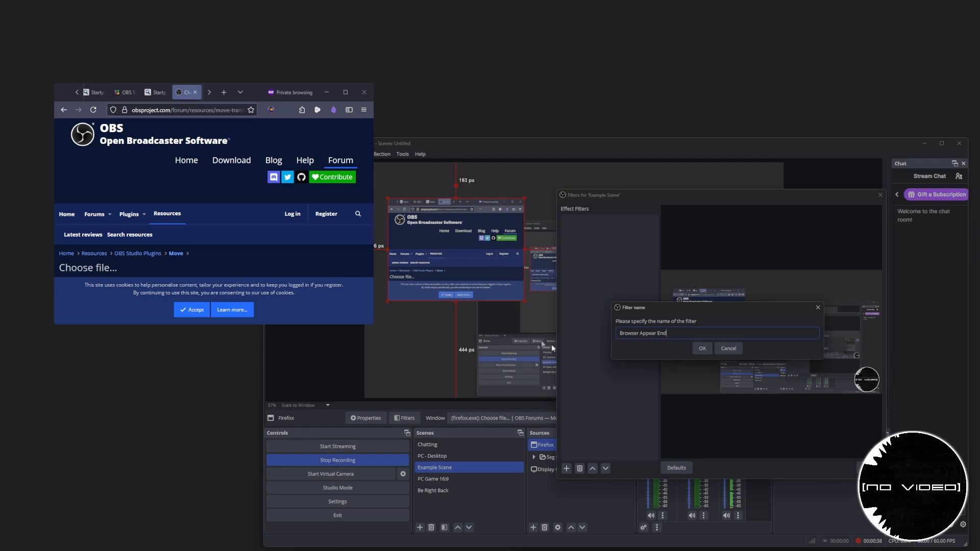
pyautogui.click(706, 351)
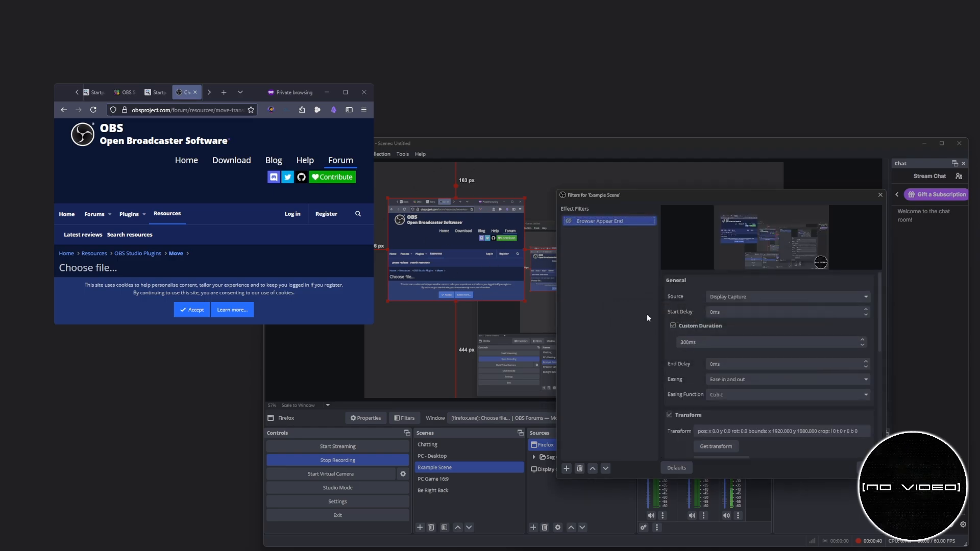
# Set the Browser Appear End filter's source to Firefox and store the source's current transform in it
pyautogui.click(740, 297)
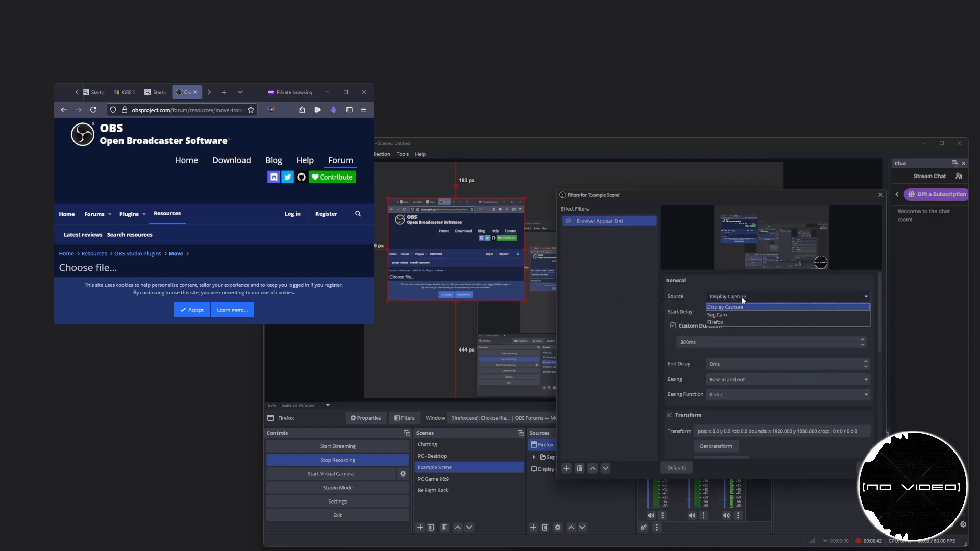
pyautogui.click(730, 323)
pyautogui.scroll(-1, 720, 378)
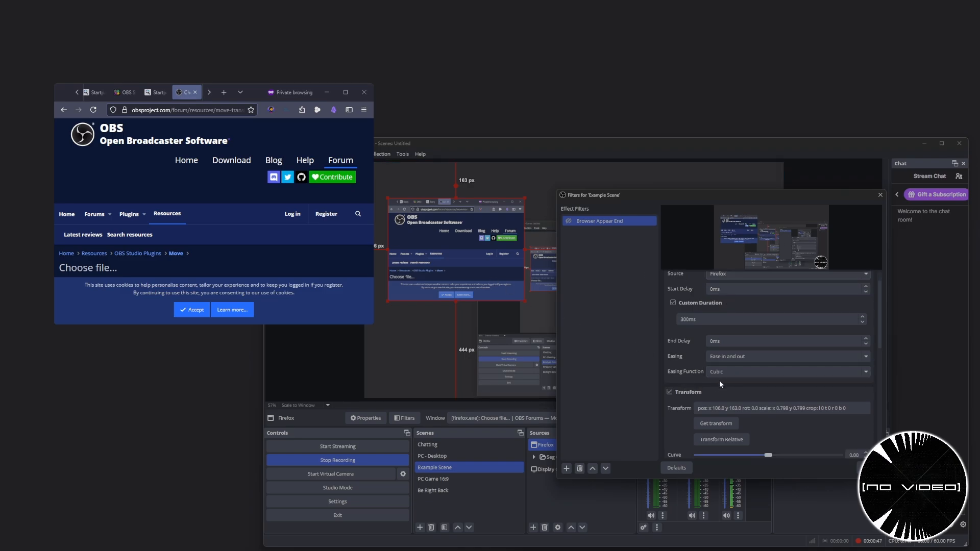
pyautogui.click(716, 422)
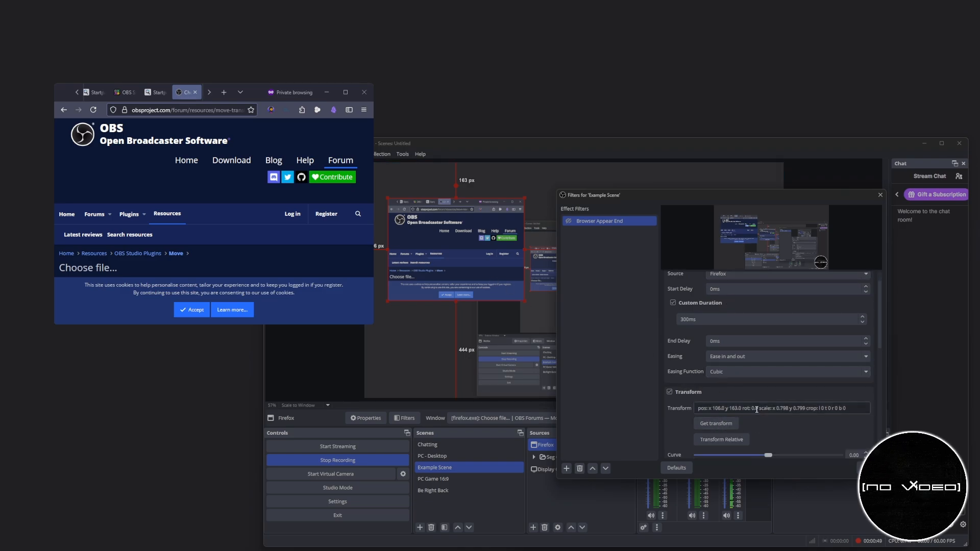
# Move the Firefox source off the canvas and test the Browser Appear End filter by enabling it
pyautogui.moveTo(470, 245); pyautogui.dragTo(417, 453)
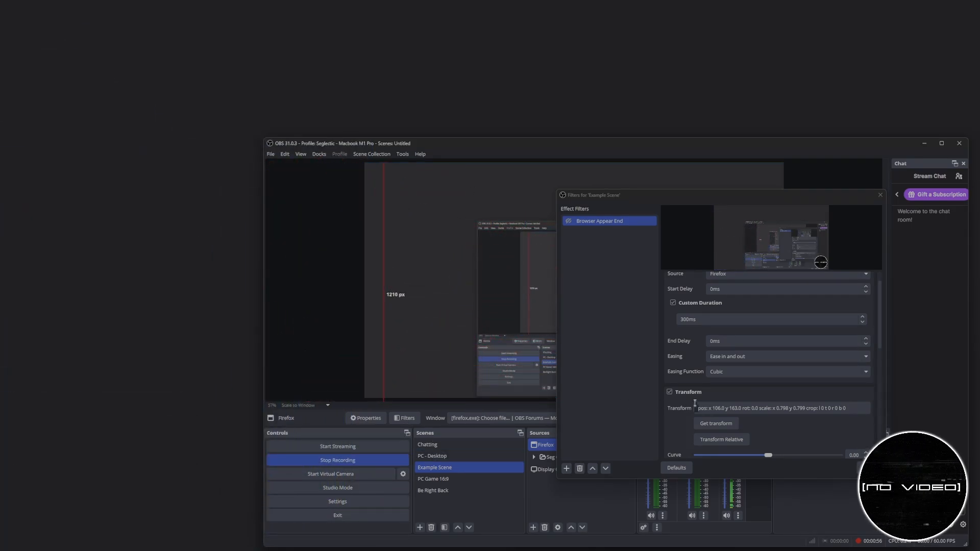
pyautogui.click(568, 222)
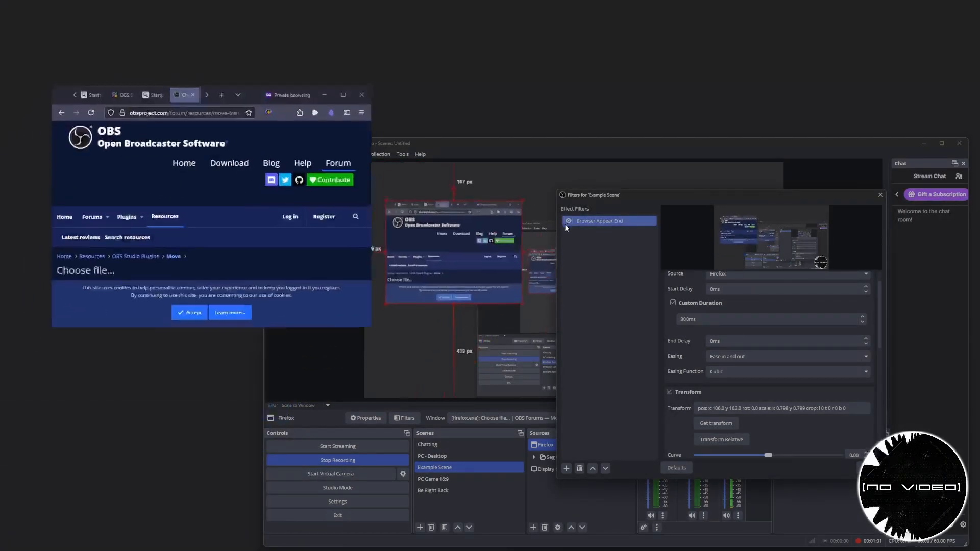
# Store a Firefox position of x 106, y 400 in the Browser Appear End filter and test it by enabling the filter
pyautogui.click(568, 221)
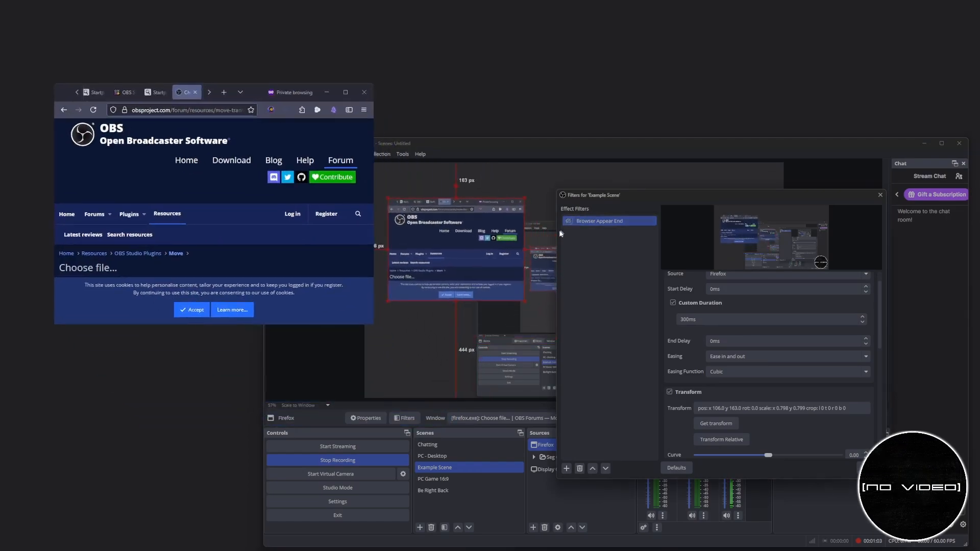
pyautogui.moveTo(480, 242); pyautogui.dragTo(443, 220)
pyautogui.click(711, 424)
pyautogui.click(569, 221)
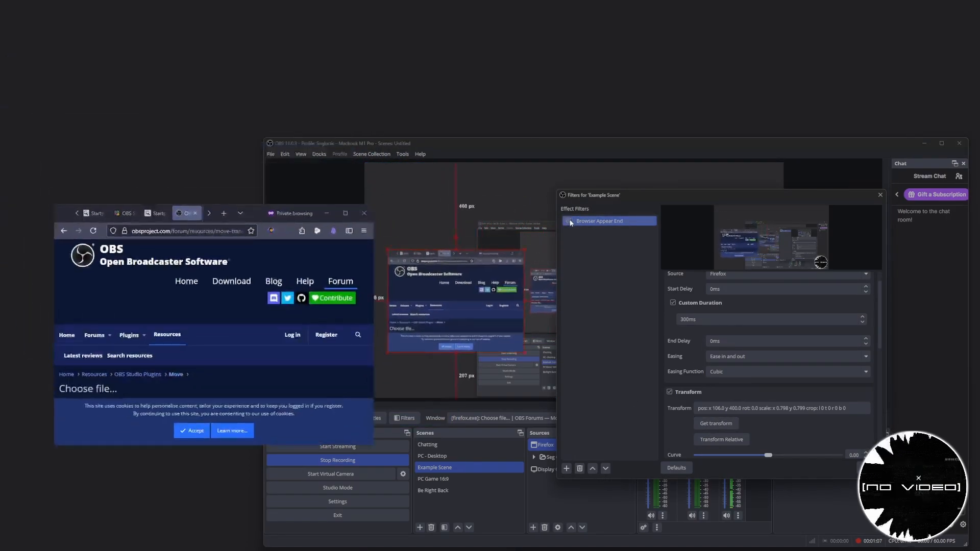
# Move the Firefox source to about x 69, y 70 and store its current transform in the Browser Appear End filter
pyautogui.moveTo(459, 310); pyautogui.dragTo(451, 239)
pyautogui.click(716, 424)
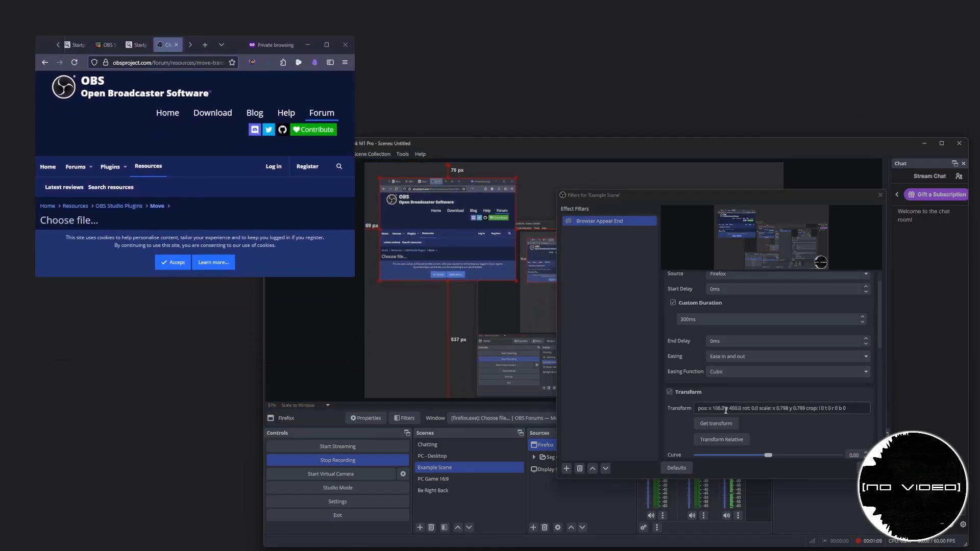
pyautogui.scroll(-3, 695, 396)
pyautogui.scroll(-1, 694, 396)
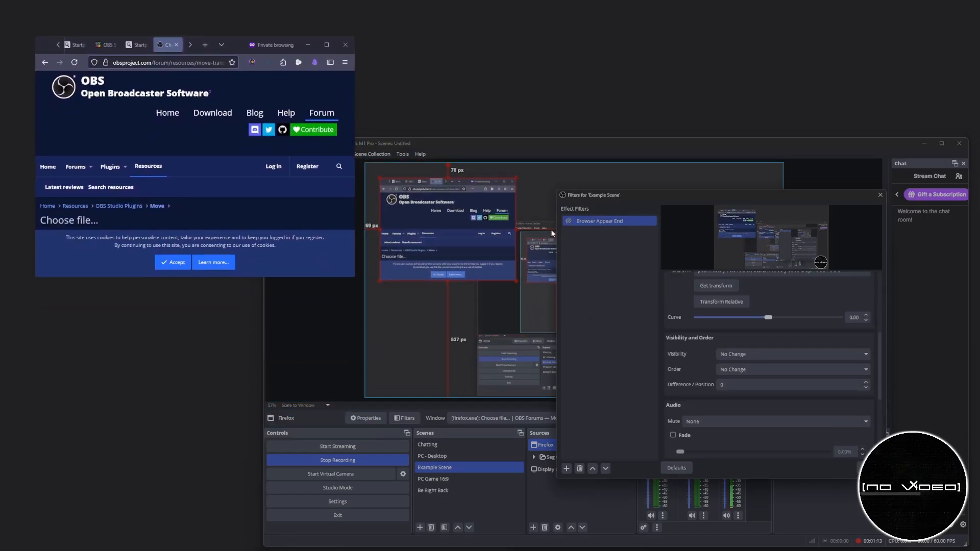
# Duplicate the Browser Appear End filter as "Browser Appear Start" and place the copy above the original
pyautogui.rightClick(589, 222)
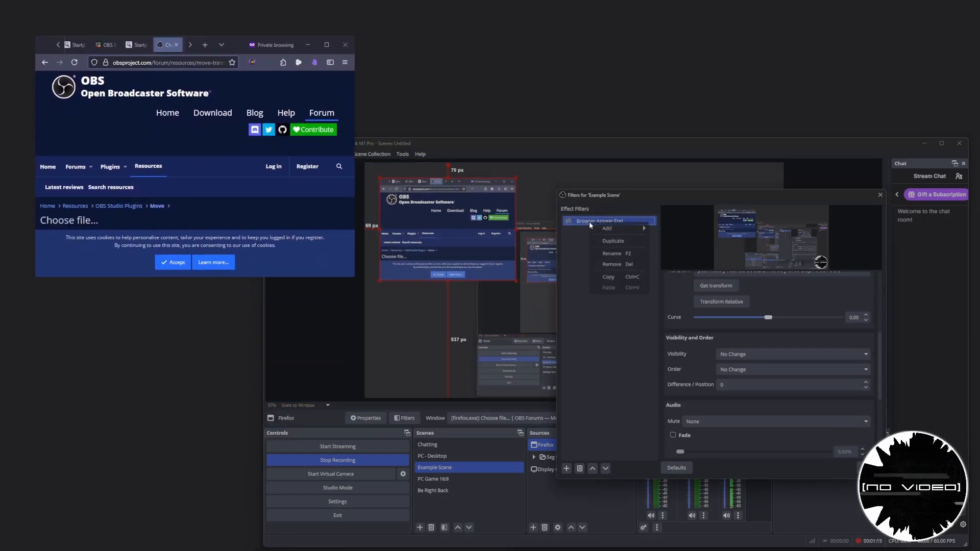
pyautogui.click(616, 241)
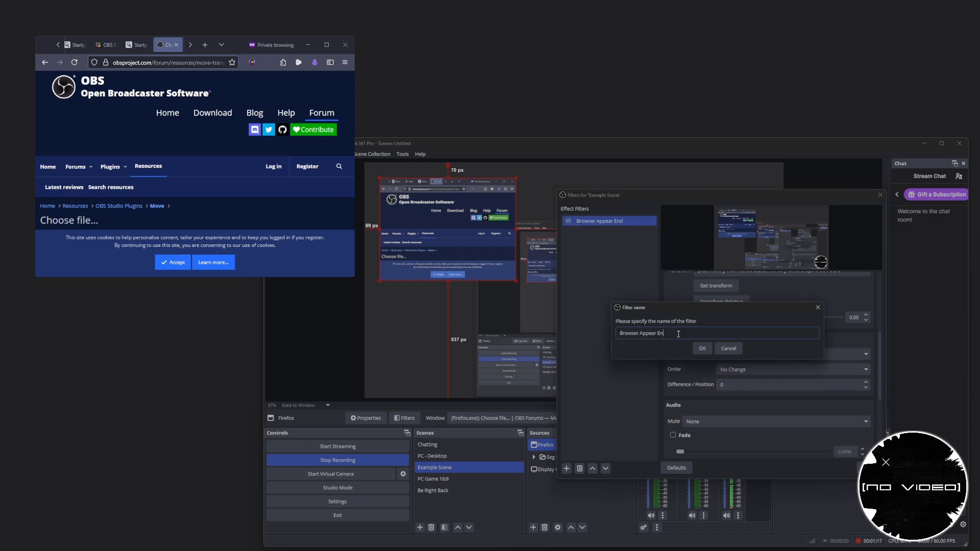
pyautogui.write('Start')
pyautogui.press('Return')
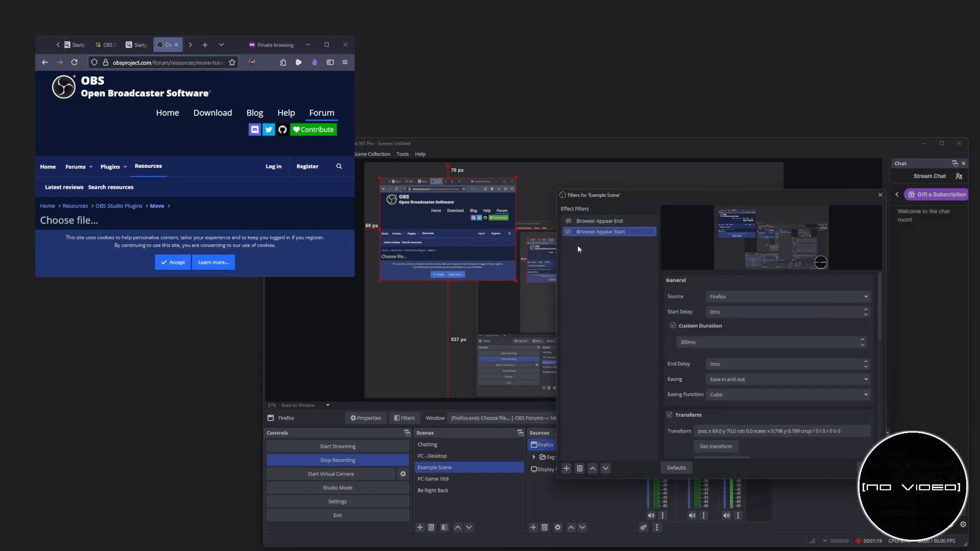
pyautogui.moveTo(583, 232); pyautogui.dragTo(589, 219)
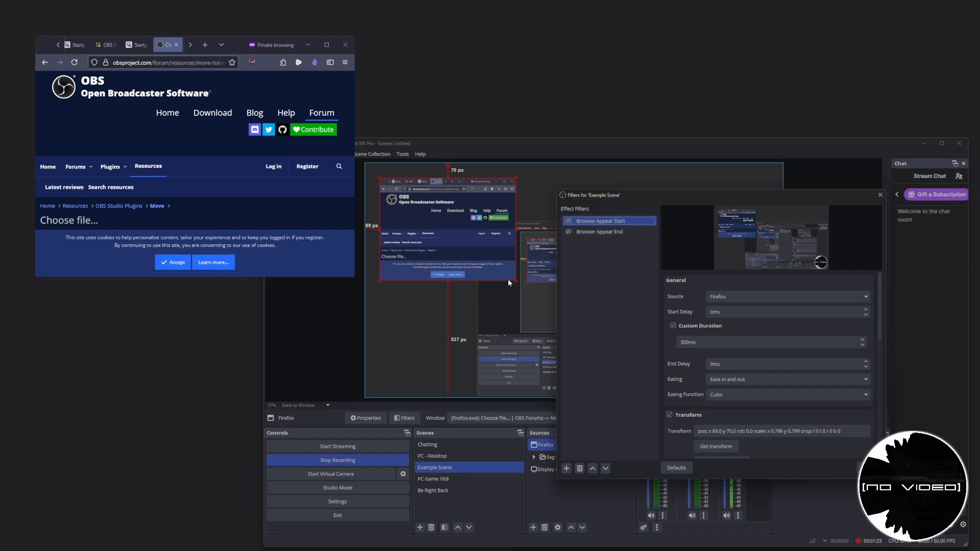
# Store the Firefox source at about 0.26 scale, x 60, y 35 in Browser Appear Start, and test the Browser Appear End move
pyautogui.moveTo(518, 282); pyautogui.dragTo(406, 189)
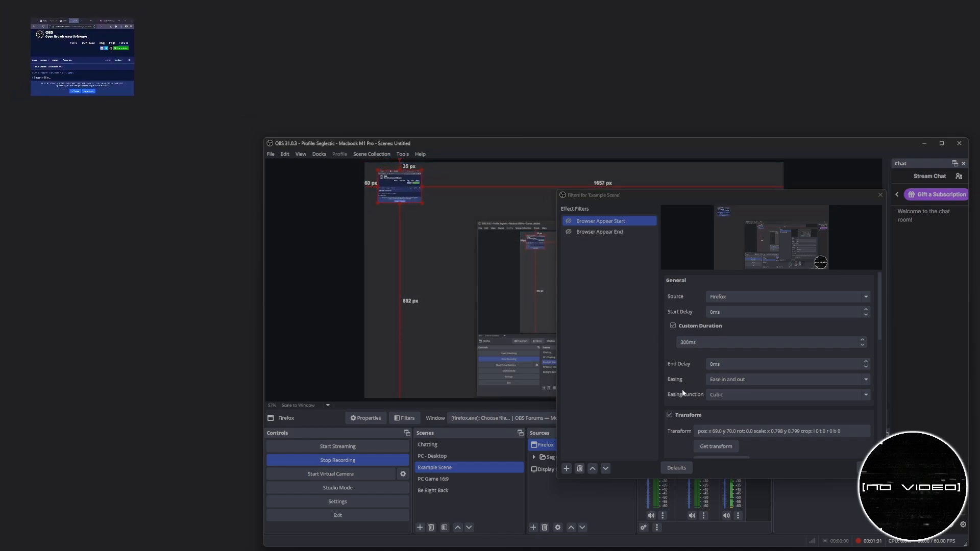
pyautogui.scroll(-1, 682, 389)
pyautogui.click(707, 425)
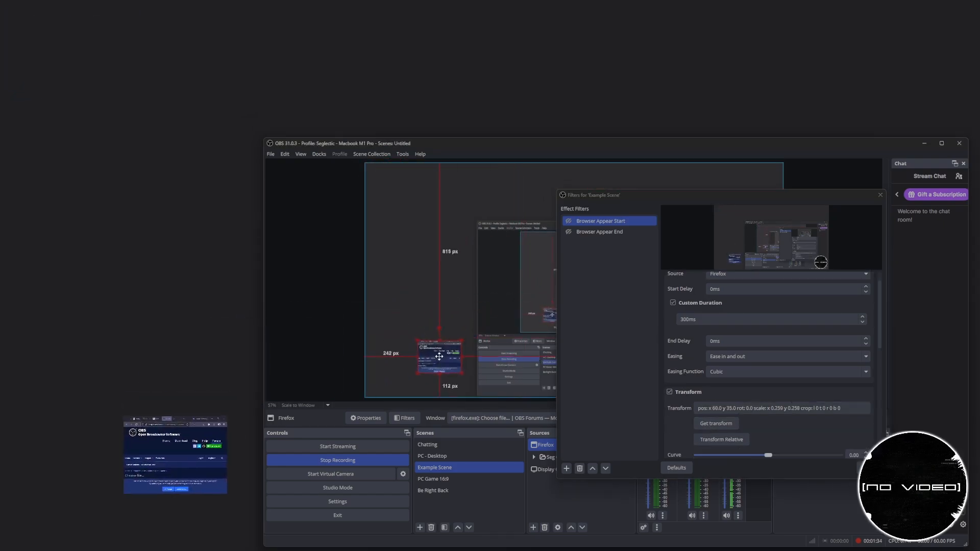
pyautogui.keyDown('shift'); pyautogui.click(568, 233); pyautogui.keyUp('shift')
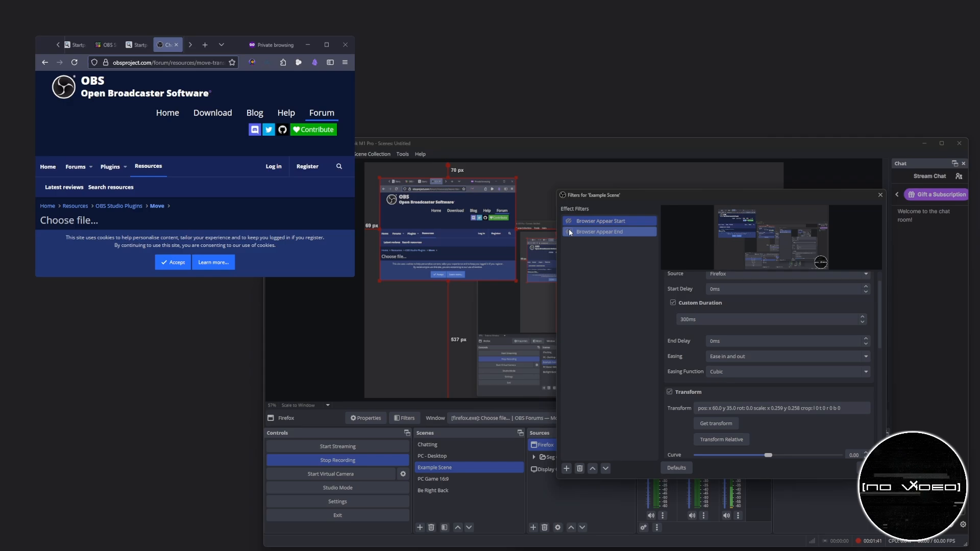
pyautogui.keyDown('ctrl'); pyautogui.click(570, 232); pyautogui.keyUp('ctrl')
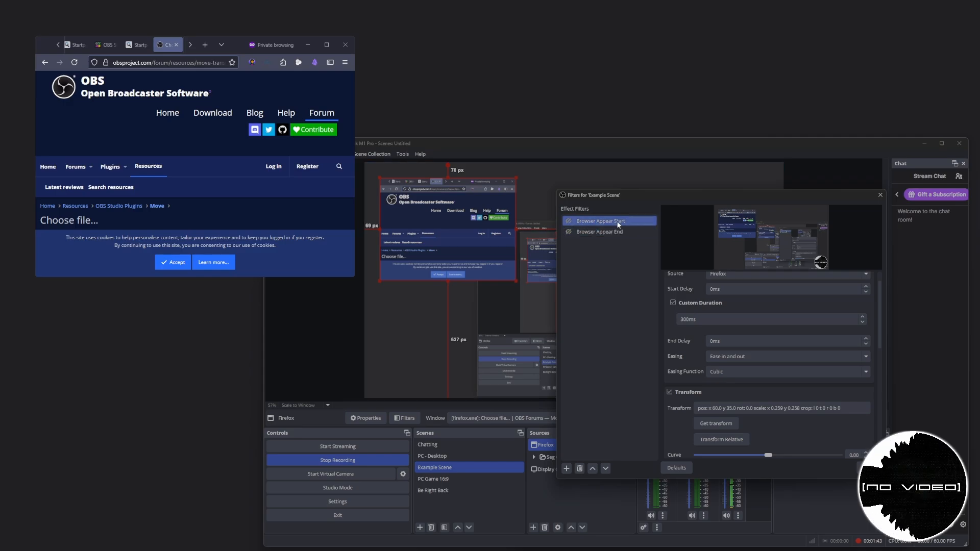
# Set the Next Move action of the Browser Appear Start filter to Browser Appear End
pyautogui.scroll(-5, 816, 432)
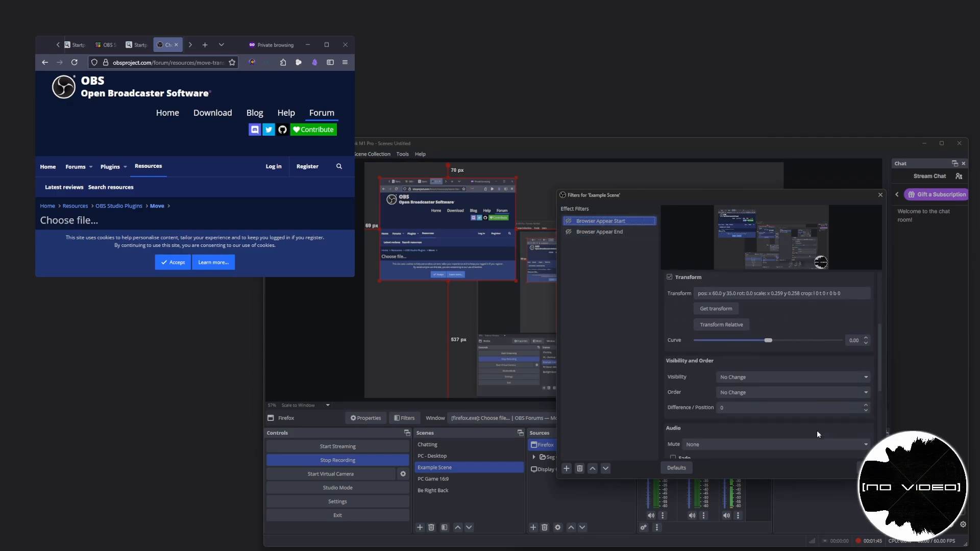
pyautogui.scroll(-4, 816, 430)
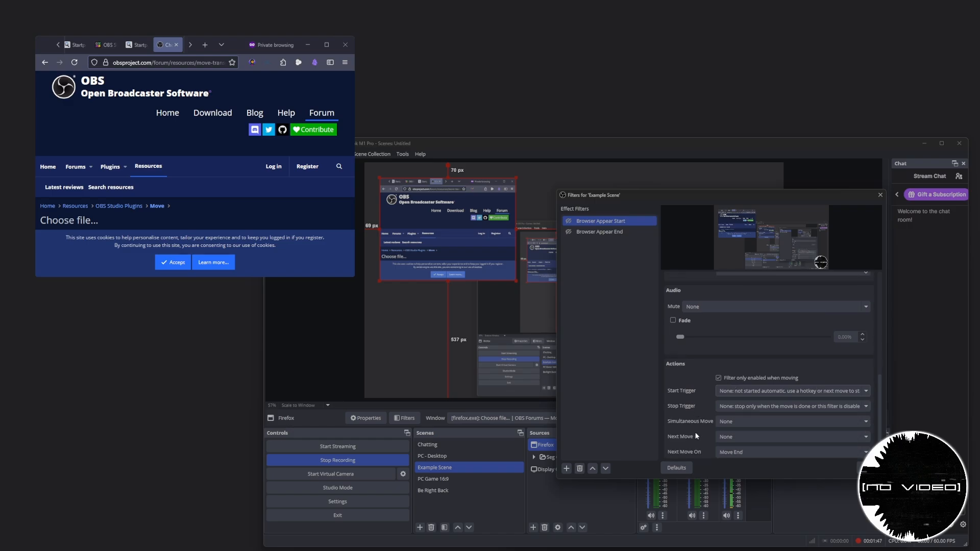
pyautogui.scroll(-2, 695, 434)
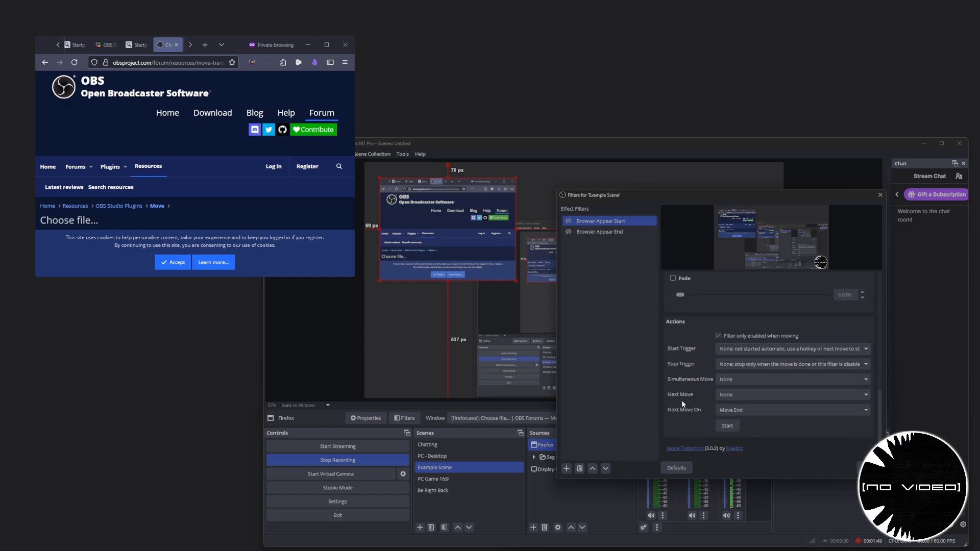
pyautogui.click(724, 395)
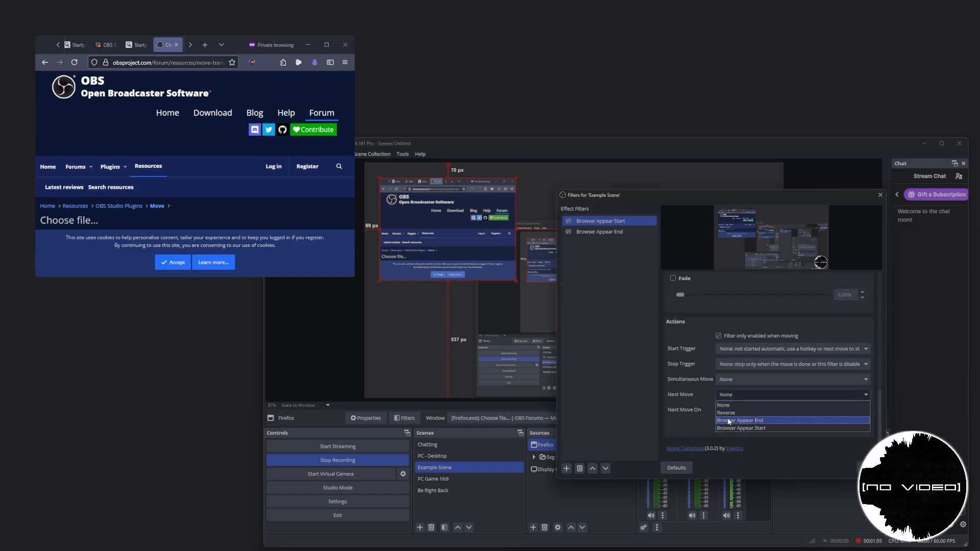
pyautogui.click(761, 421)
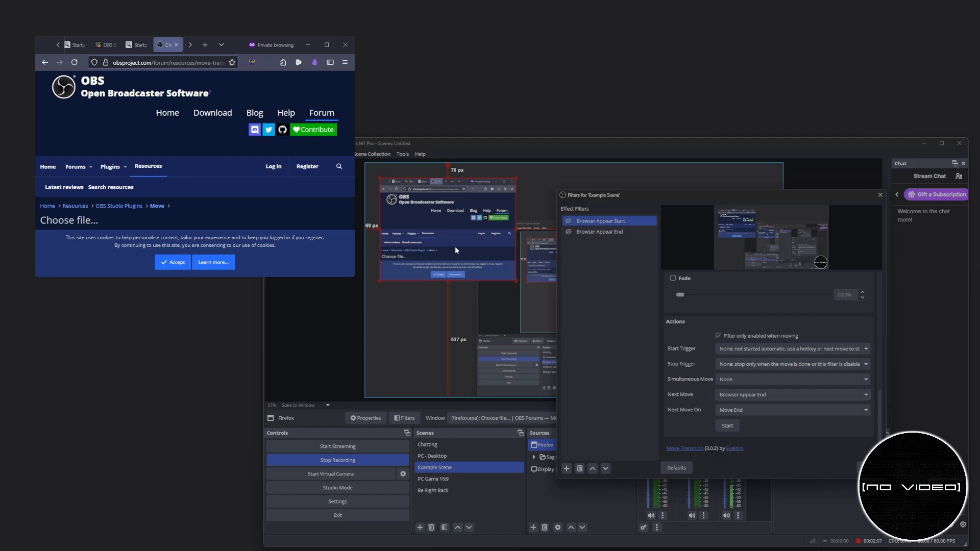
# Move the Firefox source off the canvas and test the chained moves by enabling Browser Appear Start
pyautogui.moveTo(504, 256); pyautogui.dragTo(181, 277)
pyautogui.click(568, 222)
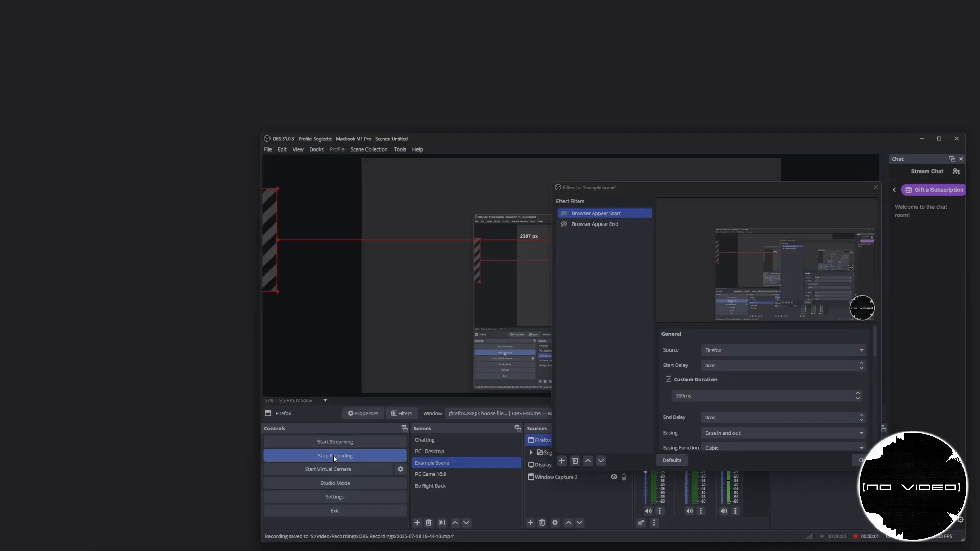
pyautogui.click(563, 213)
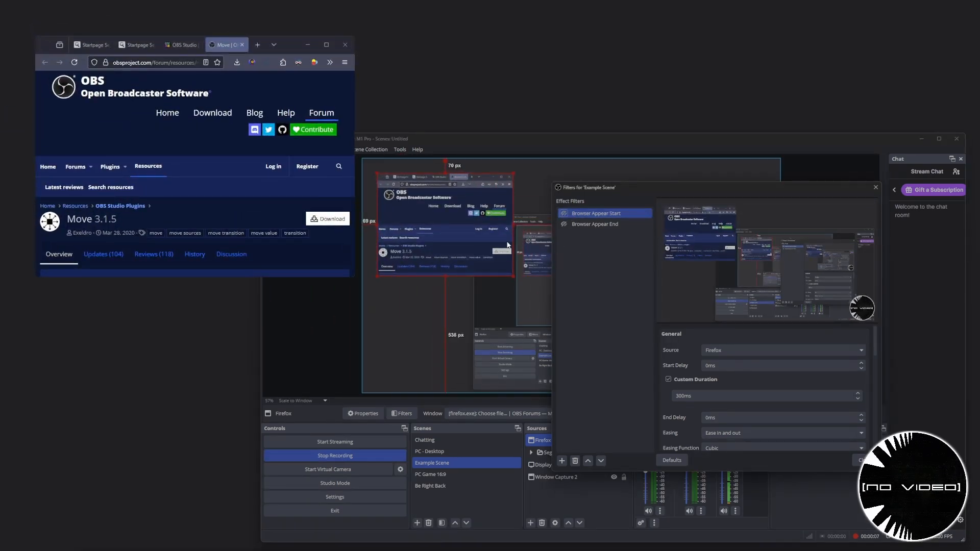
# Move the Firefox source off the canvas and set the Browser Appear Start filter's easing to Ease in
pyautogui.moveTo(454, 218); pyautogui.dragTo(279, 219)
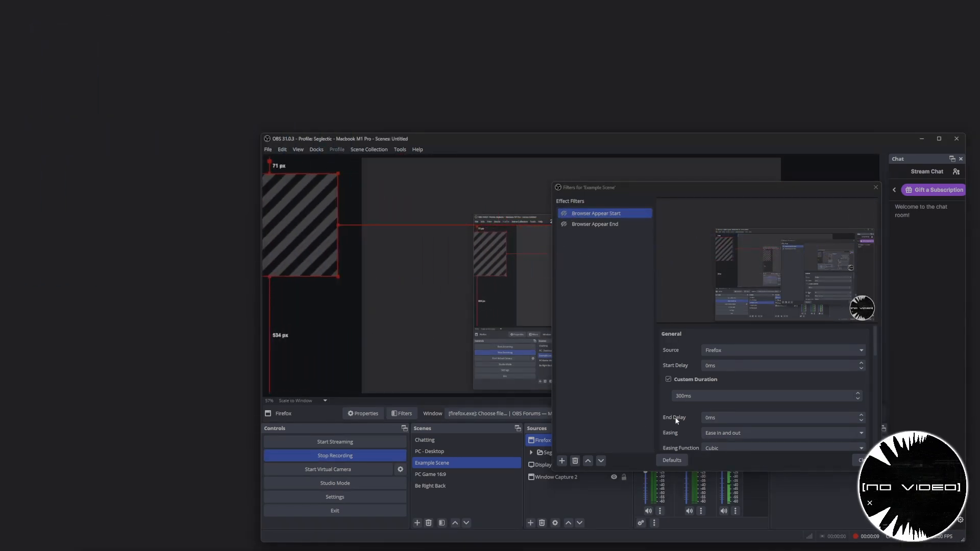
pyautogui.scroll(-1, 676, 421)
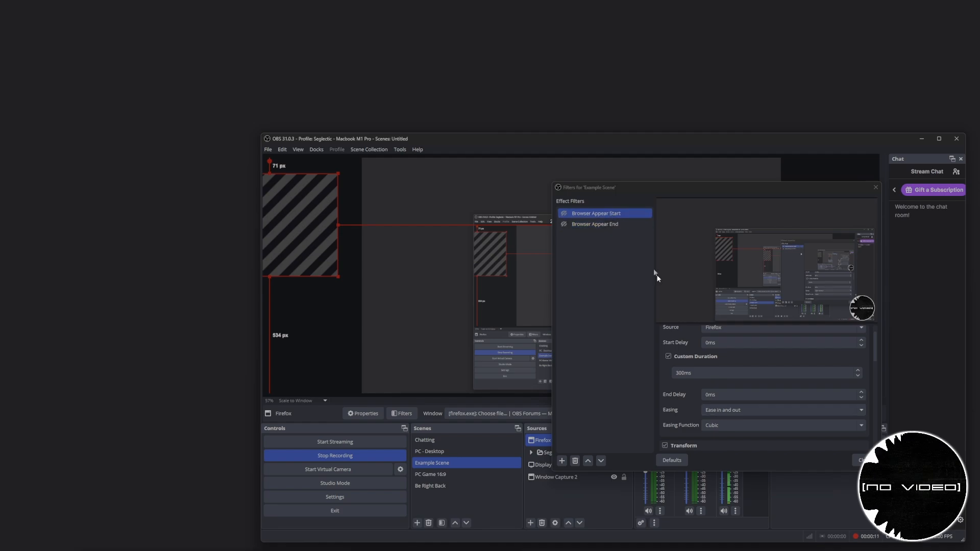
pyautogui.click(733, 412)
pyautogui.click(725, 430)
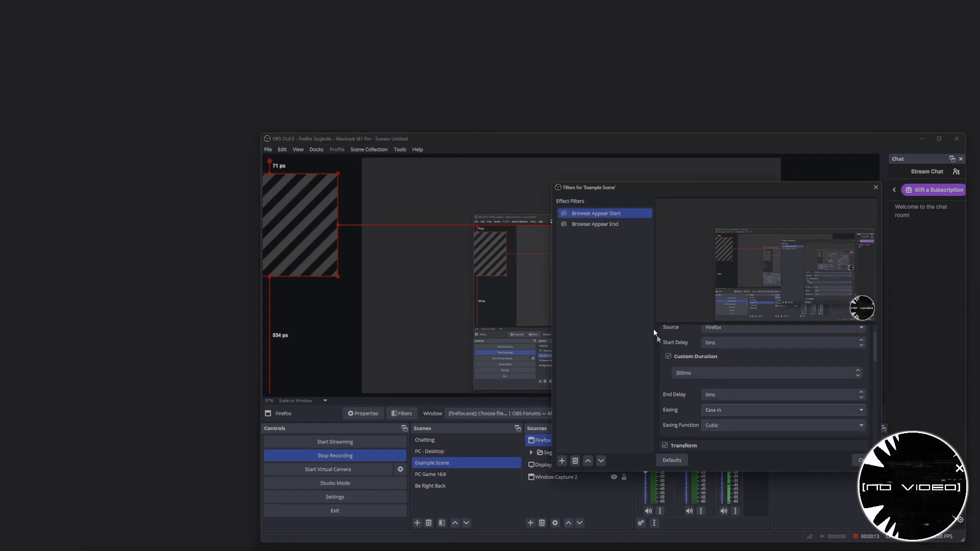
# Set the Browser Appear End filter's easing to Ease out and test the animation by enabling Browser Appear Start
pyautogui.click(594, 226)
pyautogui.click(735, 434)
pyautogui.click(735, 461)
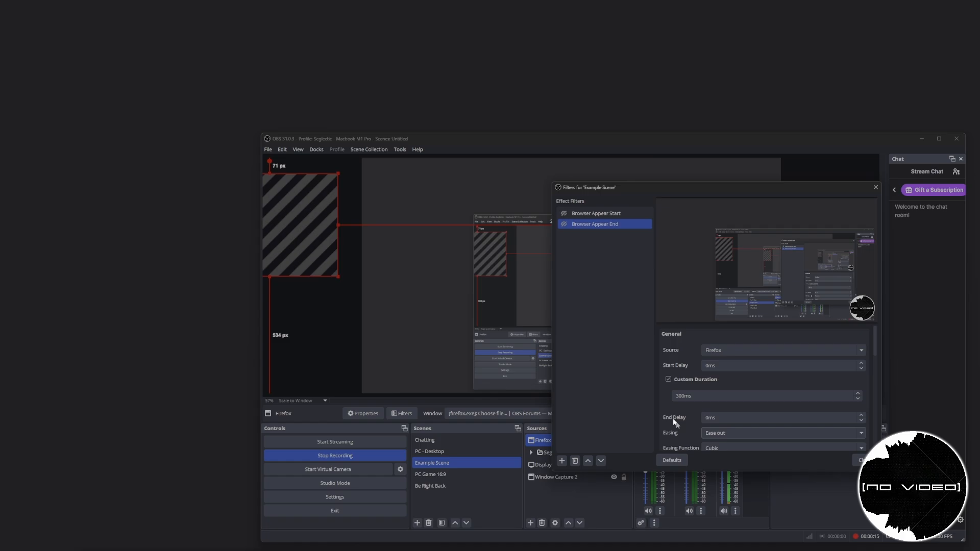
pyautogui.click(563, 214)
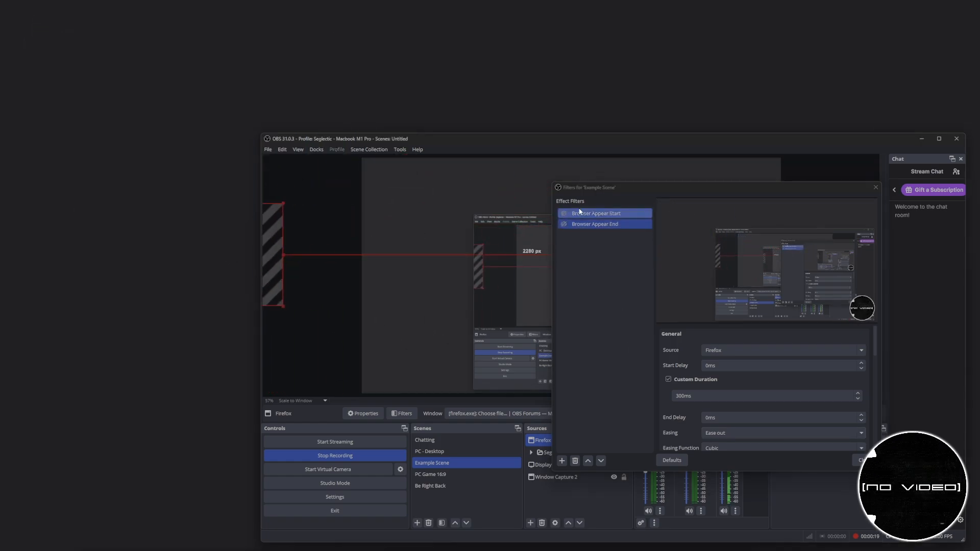
pyautogui.click(562, 214)
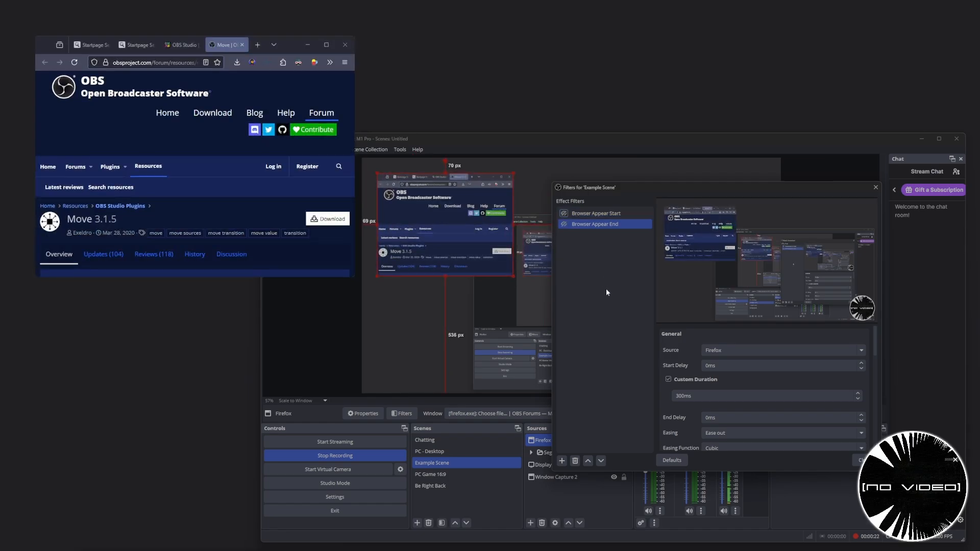
# Set the Browser Appear End filter's custom duration to 599 ms
pyautogui.scroll(-1, 661, 342)
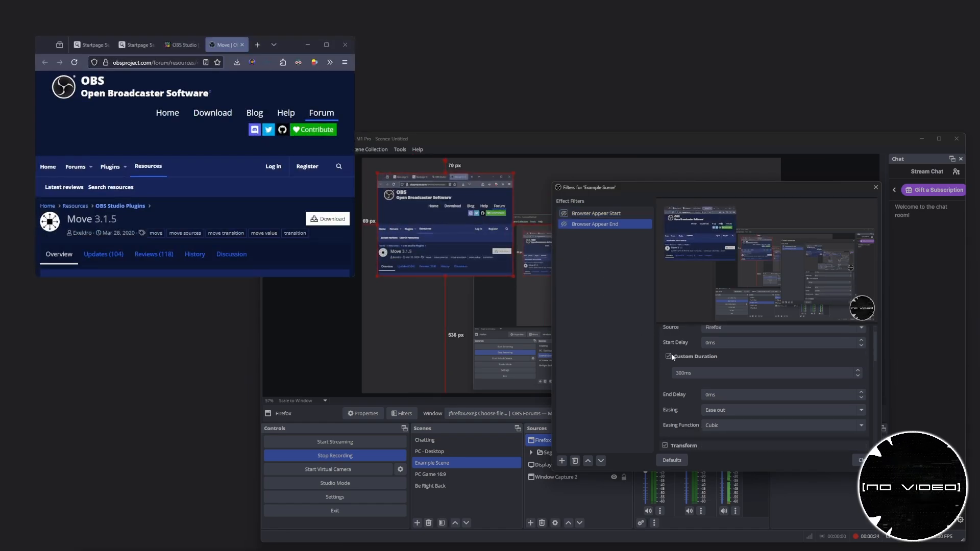
pyautogui.moveTo(714, 376); pyautogui.dragTo(648, 364)
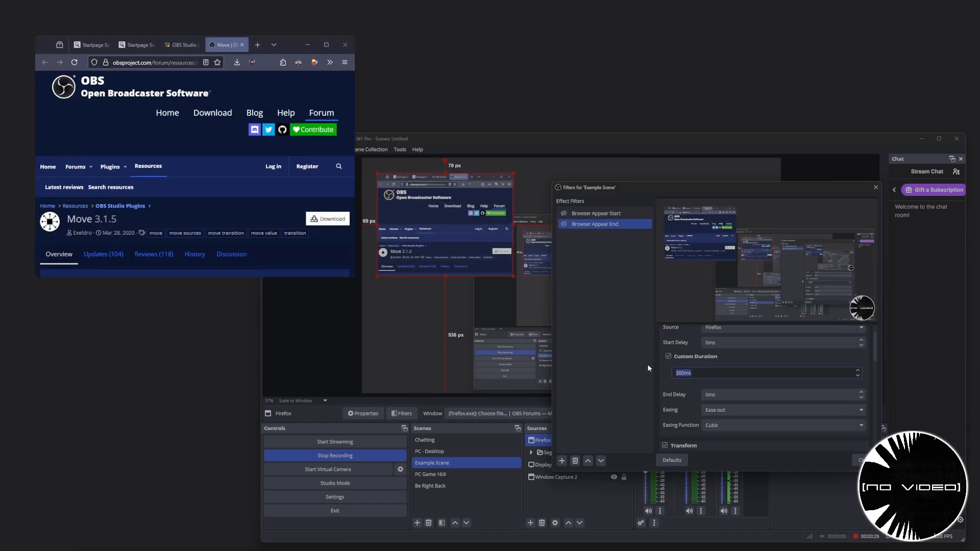
pyautogui.write('599')
pyautogui.press('Return')
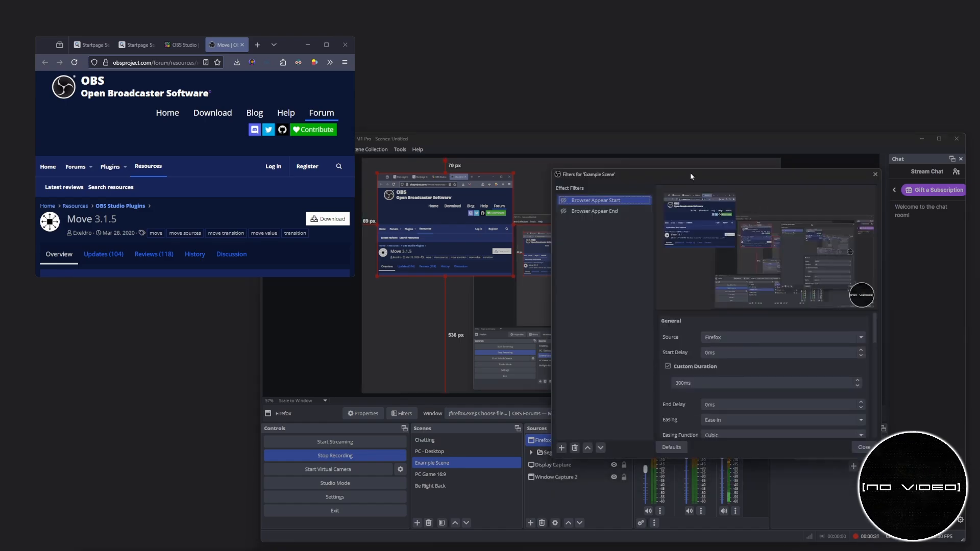
# Replay the appear animation several times by moving Firefox off the canvas and enabling Browser Appear Start
pyautogui.click(568, 200)
pyautogui.moveTo(501, 208); pyautogui.dragTo(271, 234)
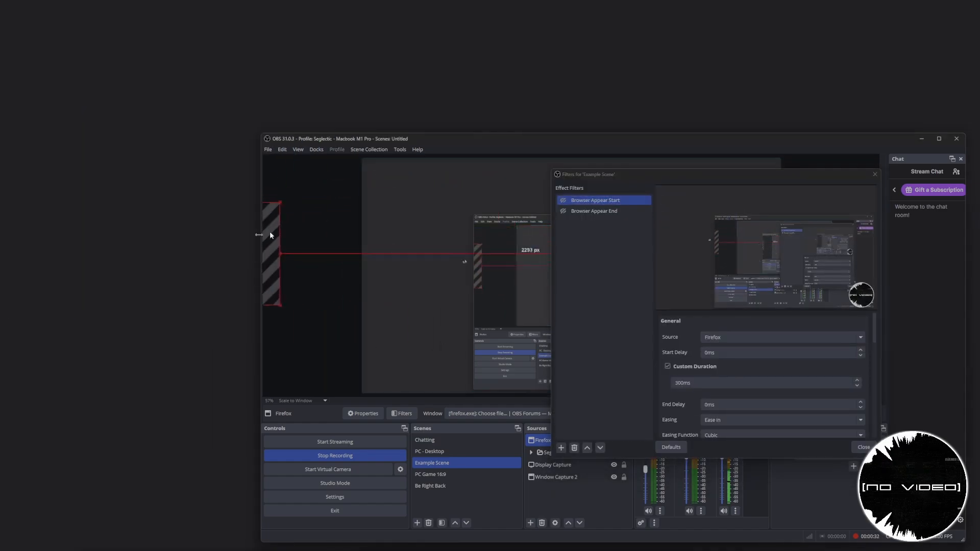
pyautogui.click(563, 203)
pyautogui.moveTo(496, 212); pyautogui.dragTo(293, 239)
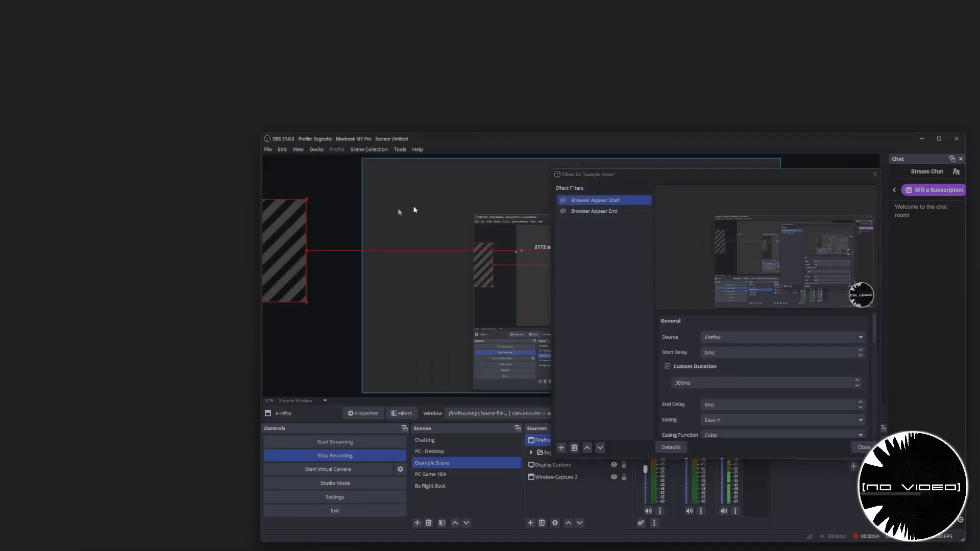
pyautogui.click(565, 201)
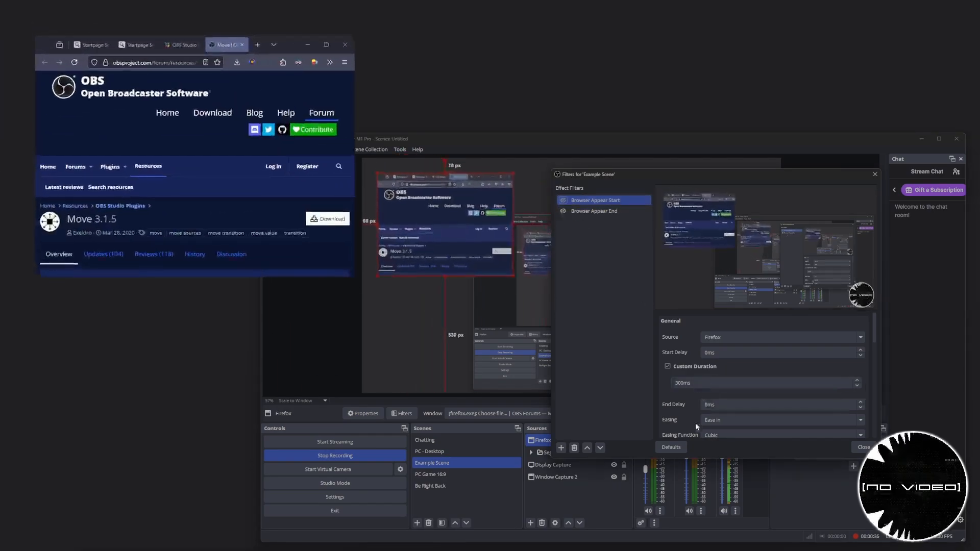
# Open easings.net in the browser and look through the graphs of the available easing functions
pyautogui.scroll(-1, 700, 406)
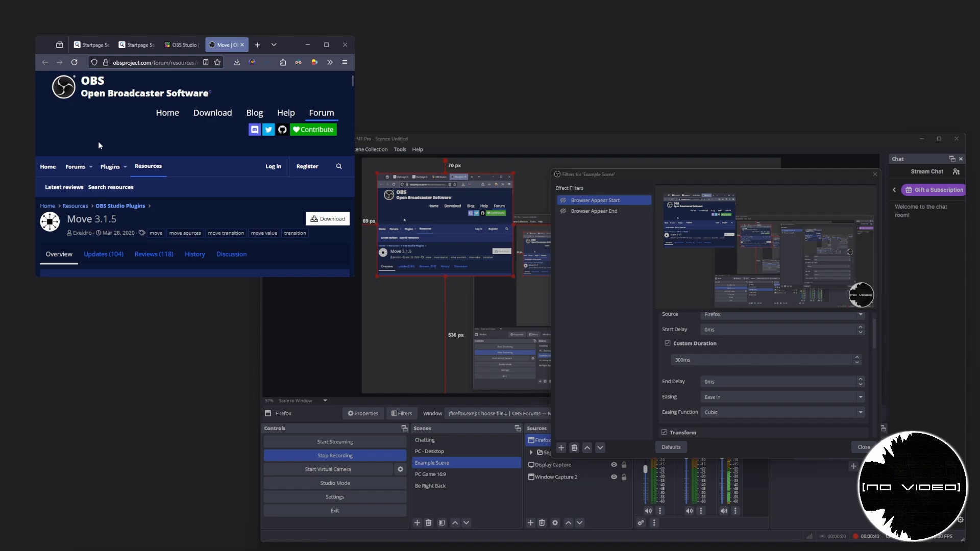
pyautogui.hotkey('ctrl', 'l')
pyautogui.write('easings.net')
pyautogui.press('Return')
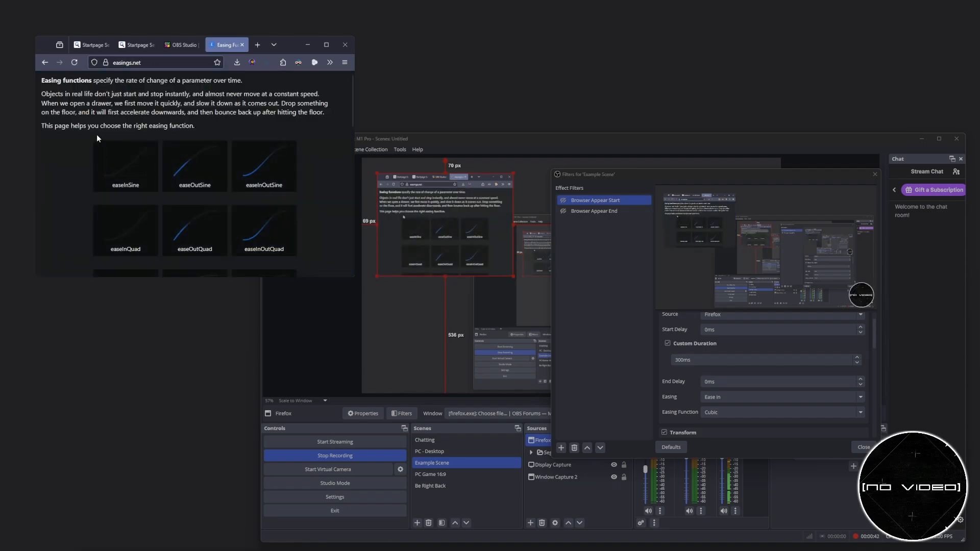
pyautogui.scroll(-10, 204, 173)
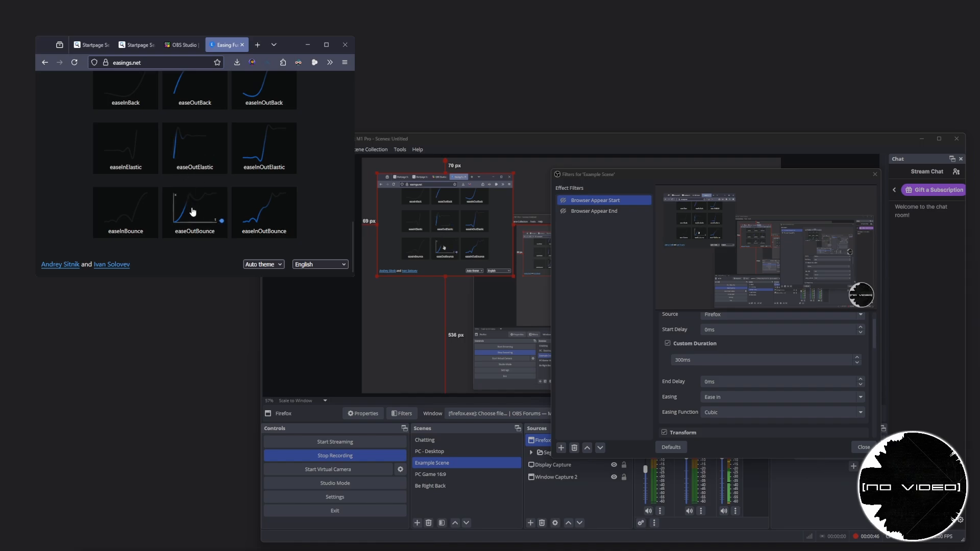
pyautogui.scroll(3, 258, 228)
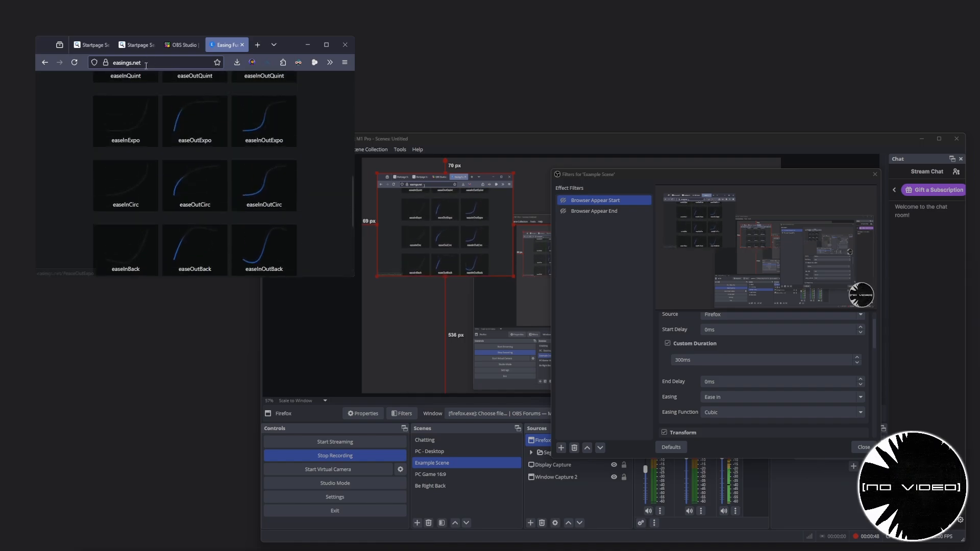
# Examine the Quint, Expo, Back, Elastic and Bounce easing curves further down the easings.net page
pyautogui.scroll(2, 210, 214)
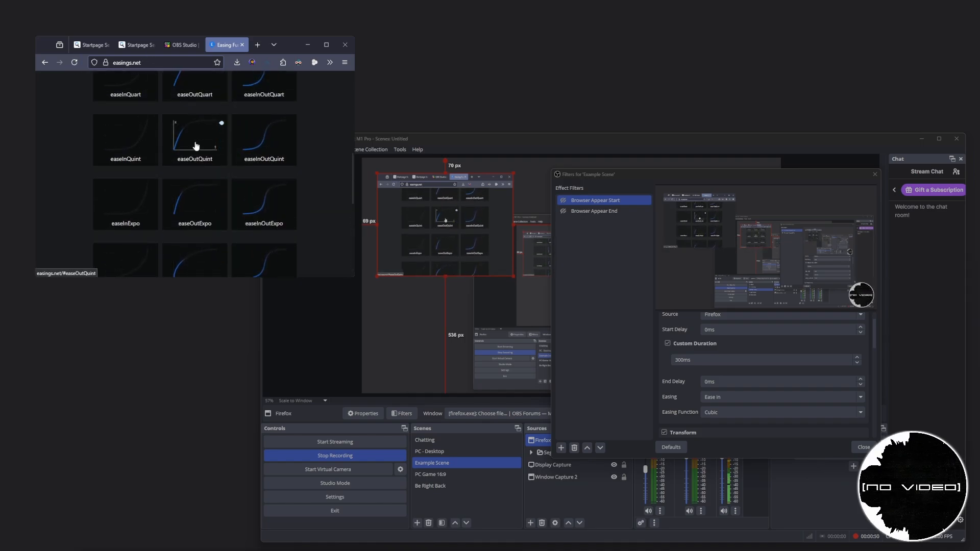
pyautogui.scroll(-3, 202, 140)
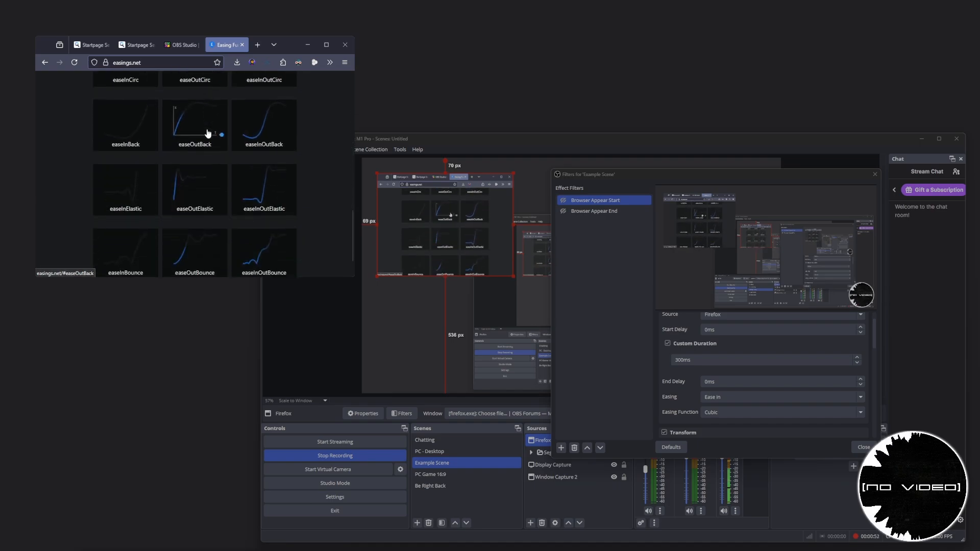
pyautogui.scroll(-2, 207, 133)
# Try the Elastic easing function on the Browser Appear Start filter and set it back to Cubic
pyautogui.click(742, 412)
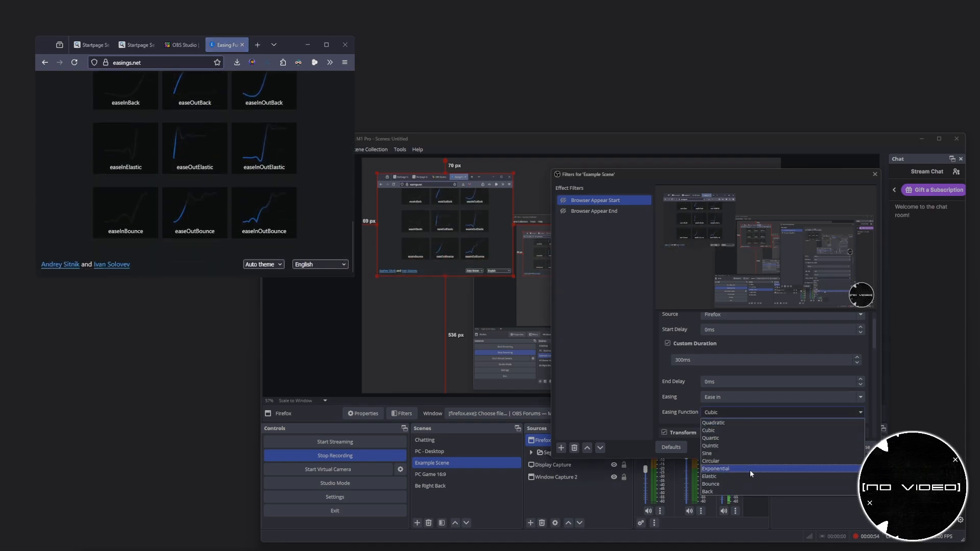
pyautogui.click(725, 476)
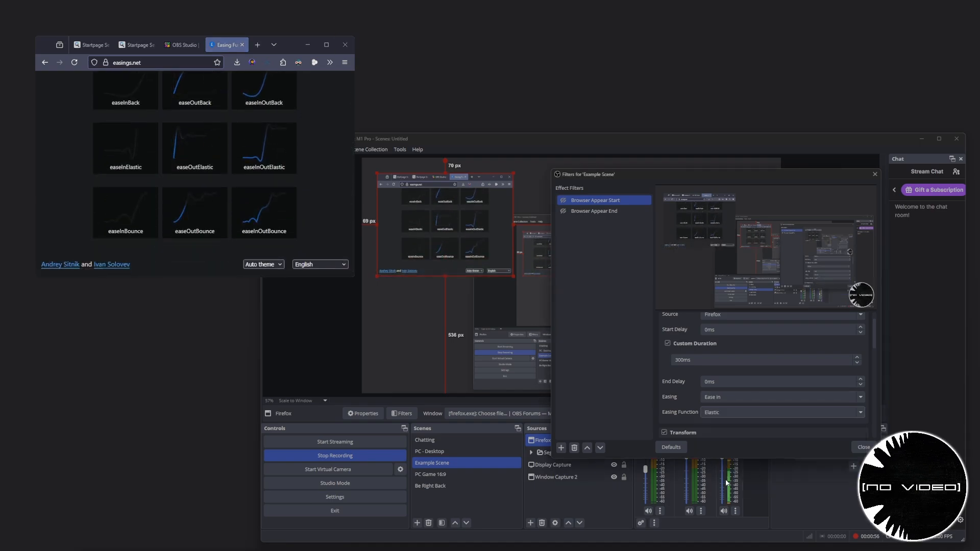
pyautogui.click(732, 412)
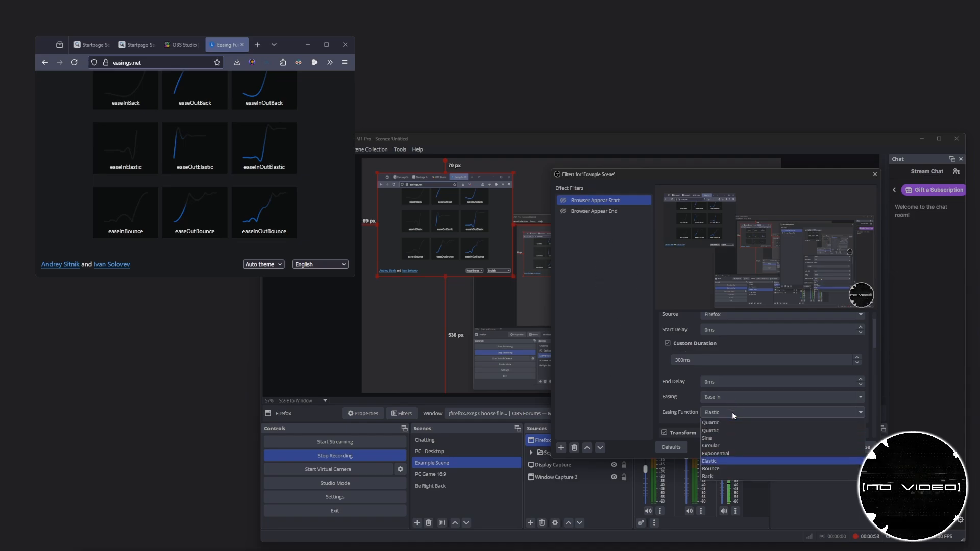
pyautogui.click(727, 424)
# Set the Browser Appear End filter's easing function to Bounce and test it by moving Firefox off the canvas and enabling Browser Appear Start
pyautogui.click(605, 211)
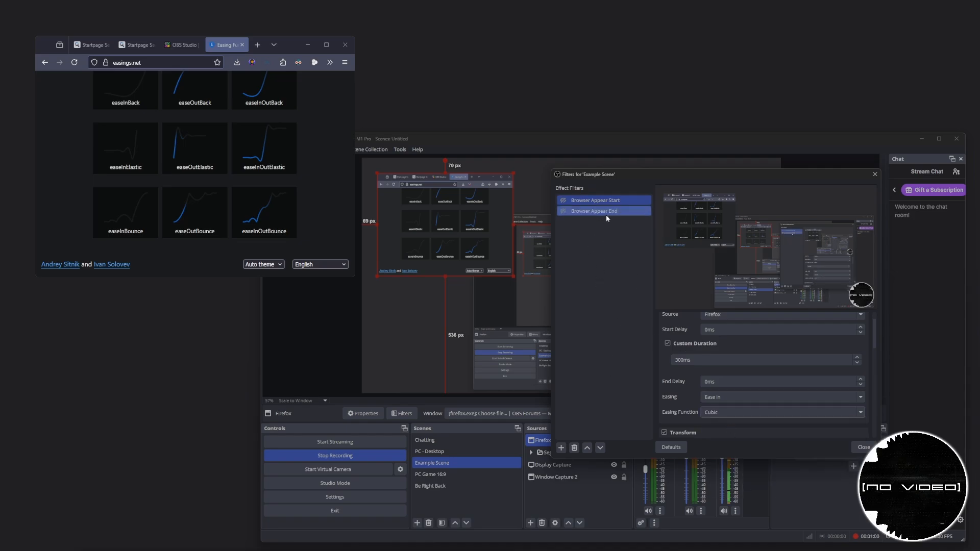
pyautogui.click(725, 434)
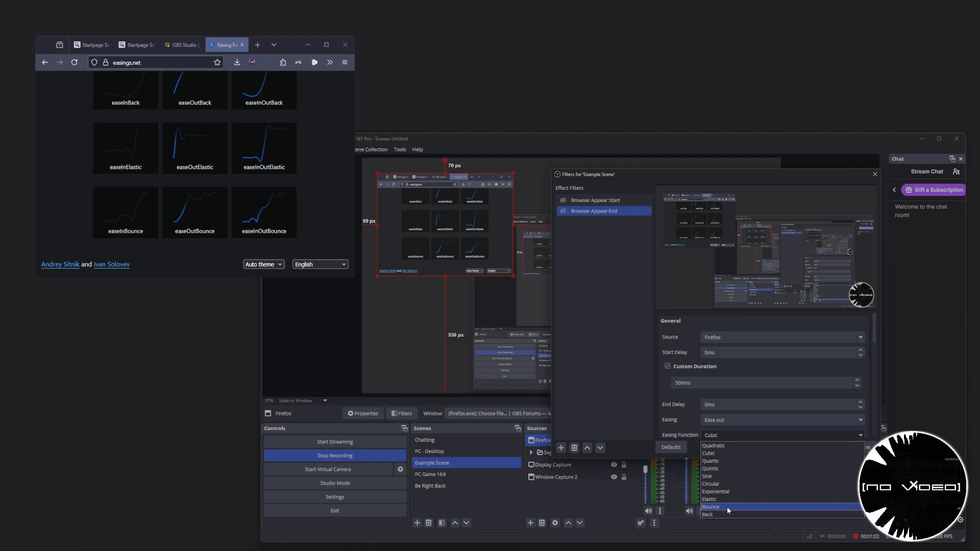
pyautogui.click(725, 491)
pyautogui.click(590, 465)
pyautogui.moveTo(481, 220); pyautogui.dragTo(229, 269)
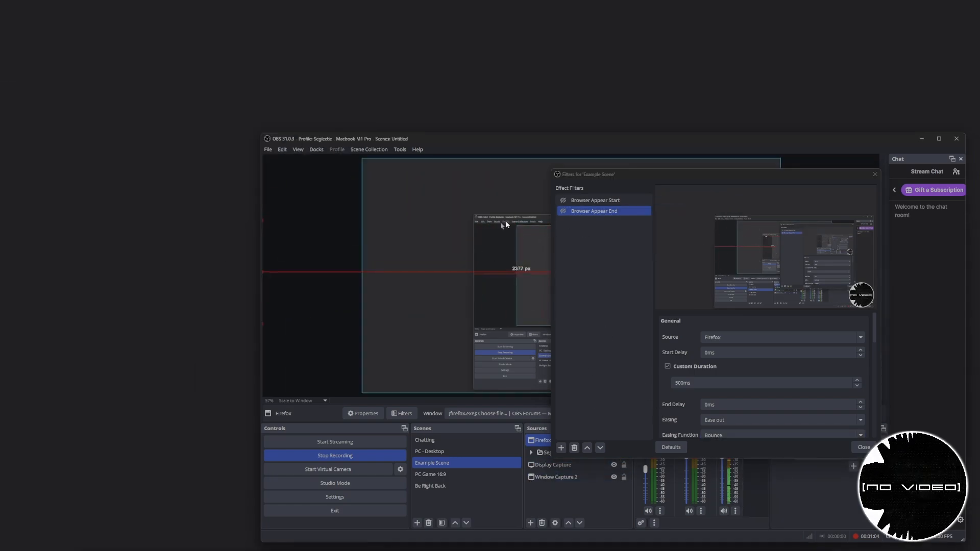
pyautogui.click(563, 200)
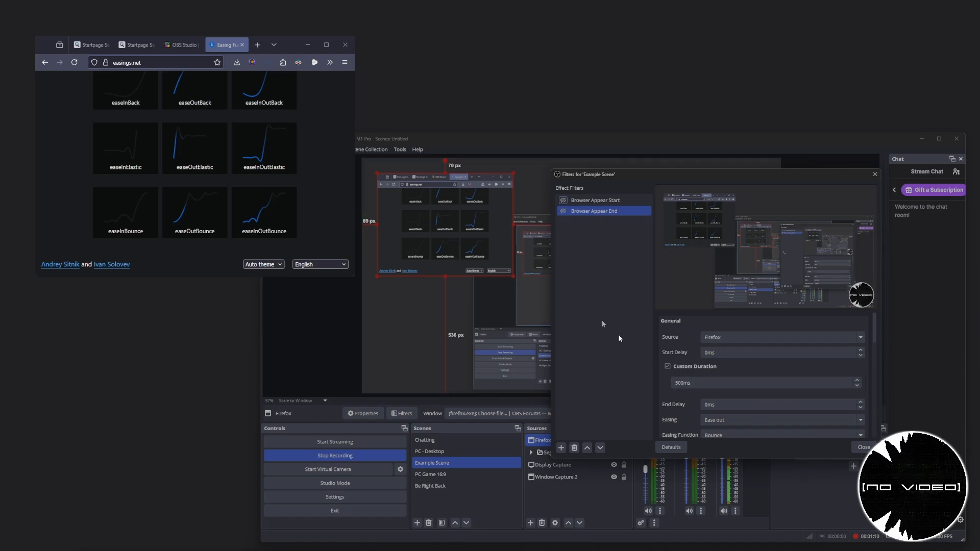
# Return the Browser Appear End filter's easing function to Cubic
pyautogui.scroll(-1, 681, 391)
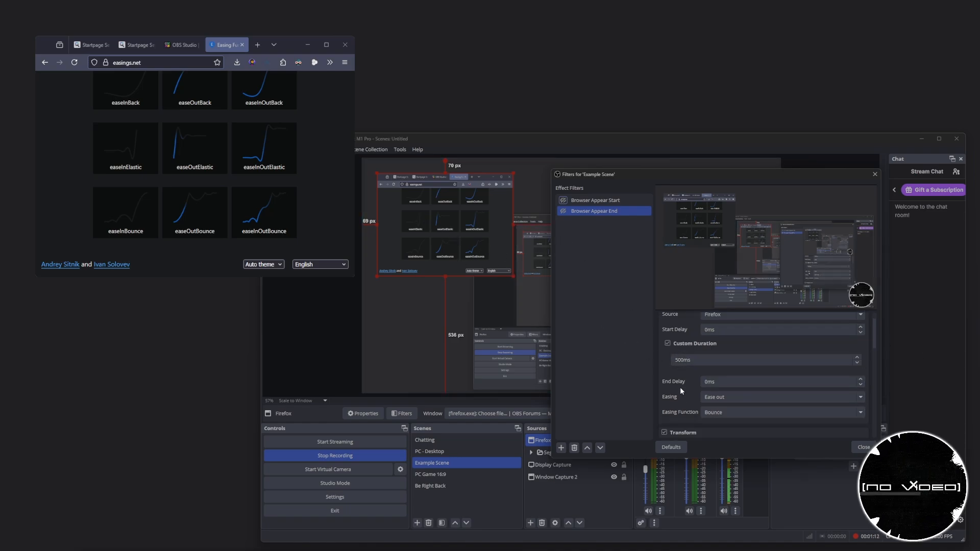
pyautogui.click(748, 413)
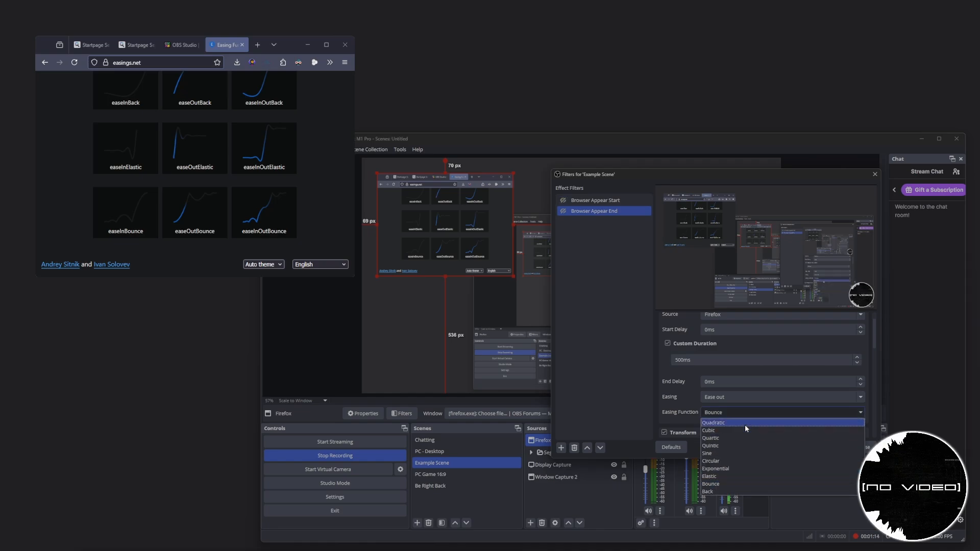
pyautogui.click(746, 430)
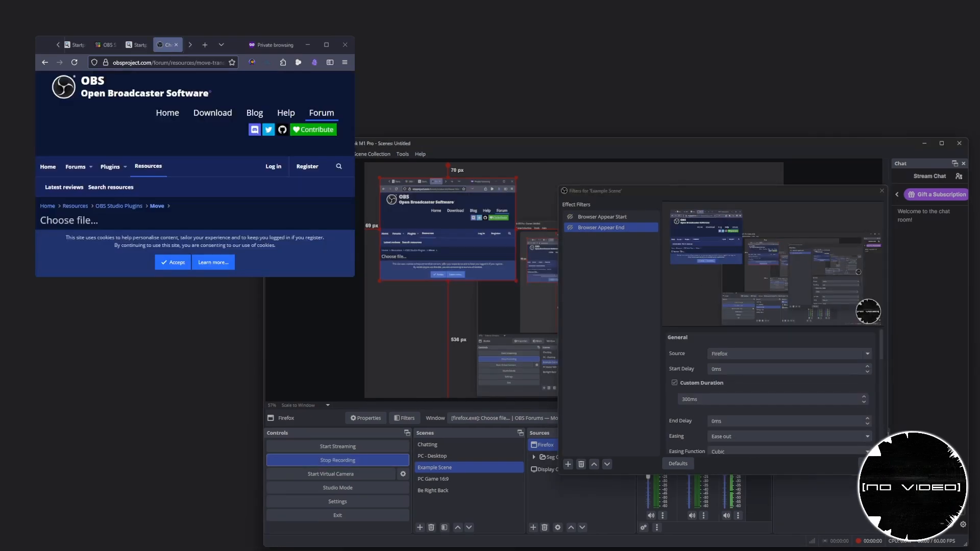
# Duplicate the Browser Appear Start filter and name the copy Browser Leave Start
pyautogui.rightClick(595, 228)
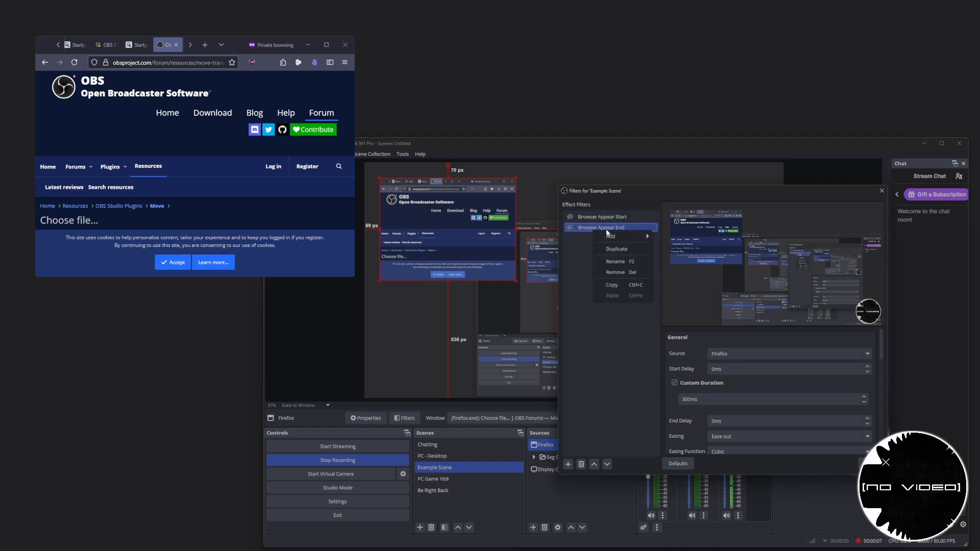
pyautogui.click(605, 216)
pyautogui.rightClick(605, 218)
pyautogui.click(619, 240)
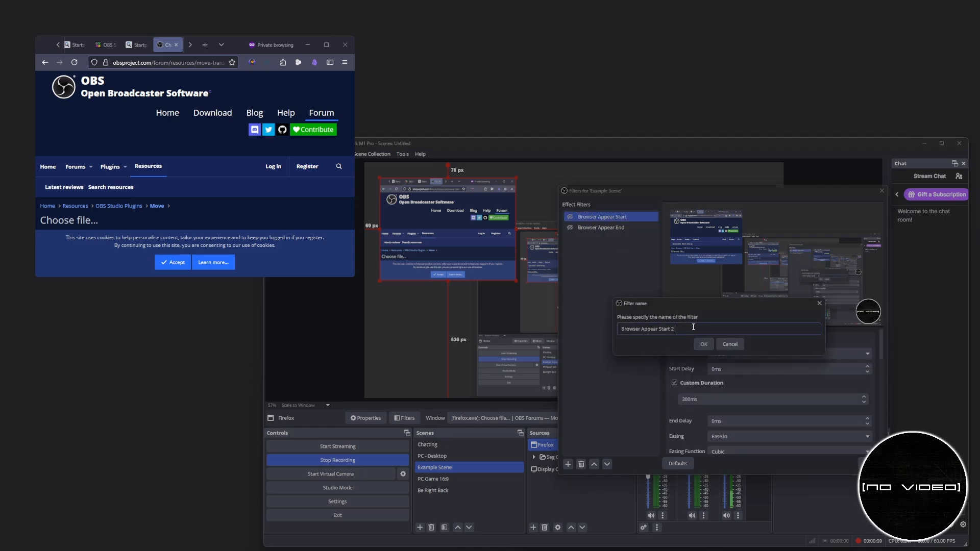
pyautogui.moveTo(675, 329); pyautogui.dragTo(640, 328)
pyautogui.write('Leave')
pyautogui.press('Return')
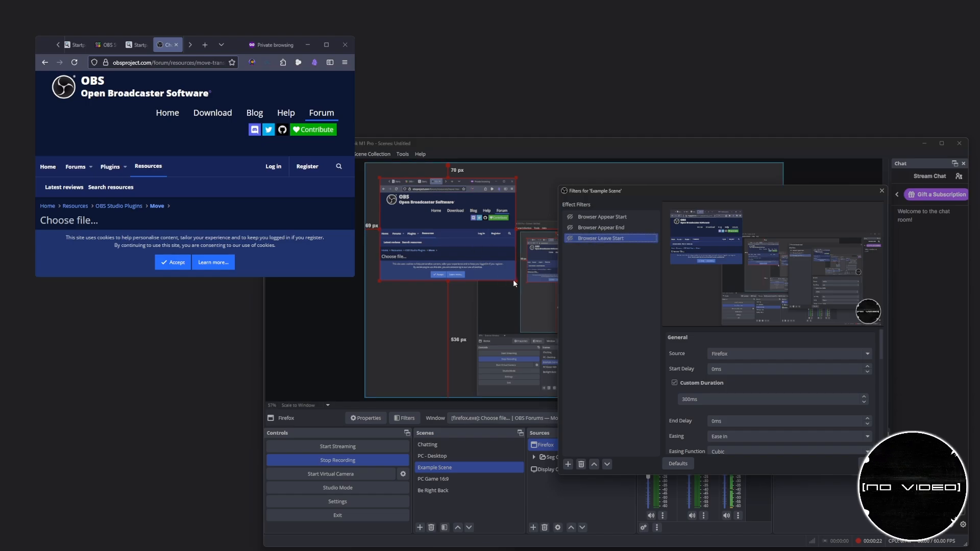
# Shrink Firefox into the canvas's lower-left corner at about 0.316 scale and store that transform in the Browser Leave Start filter
pyautogui.moveTo(517, 179); pyautogui.dragTo(412, 373)
pyautogui.scroll(-3, 696, 407)
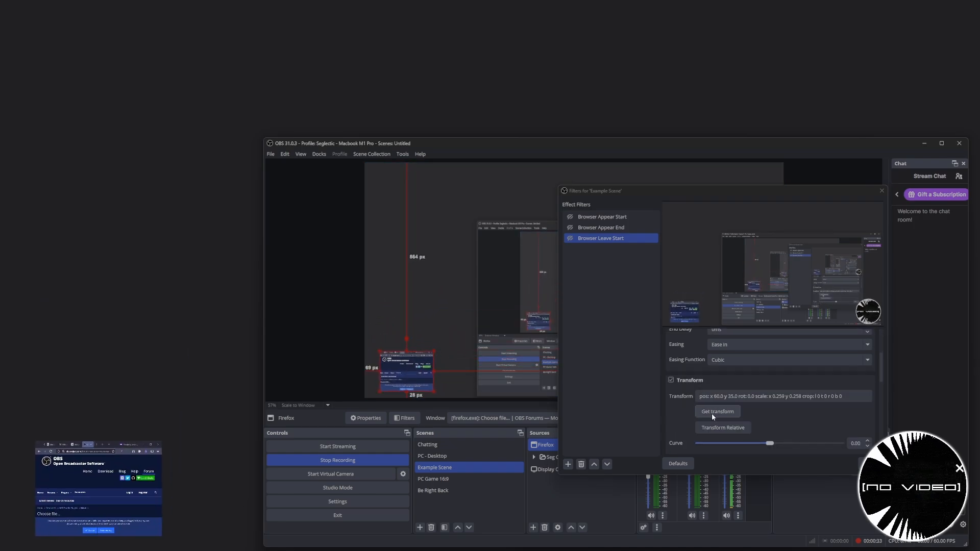
pyautogui.click(711, 413)
pyautogui.scroll(-1, 712, 414)
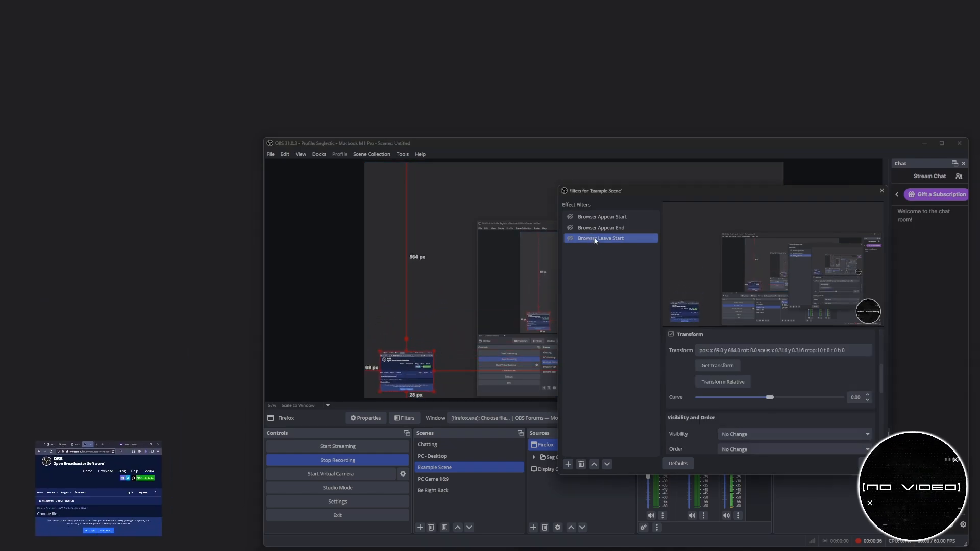
# Duplicate the Browser Leave Start filter and name the copy Browser Leave End
pyautogui.rightClick(595, 240)
pyautogui.click(618, 256)
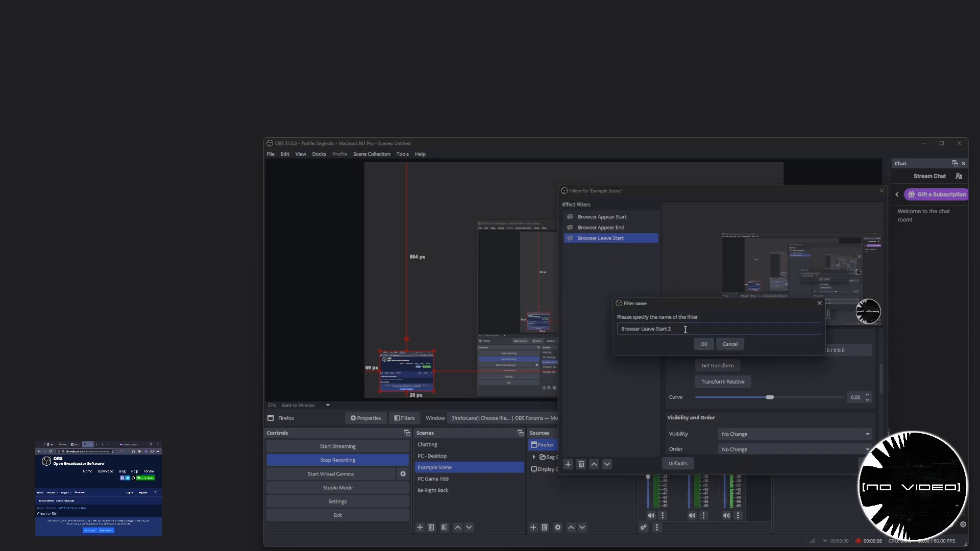
pyautogui.moveTo(685, 329); pyautogui.dragTo(657, 330)
pyautogui.write('End')
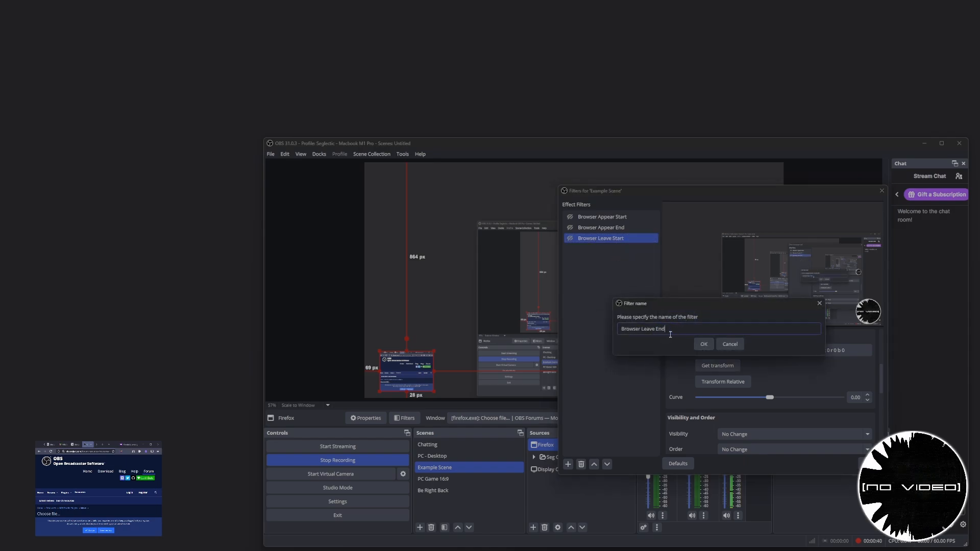
pyautogui.press('Return')
# Move Firefox off the canvas's left side, change the Browser Leave End filter's easing and store the off-canvas transform in it
pyautogui.moveTo(404, 370); pyautogui.dragTo(302, 369)
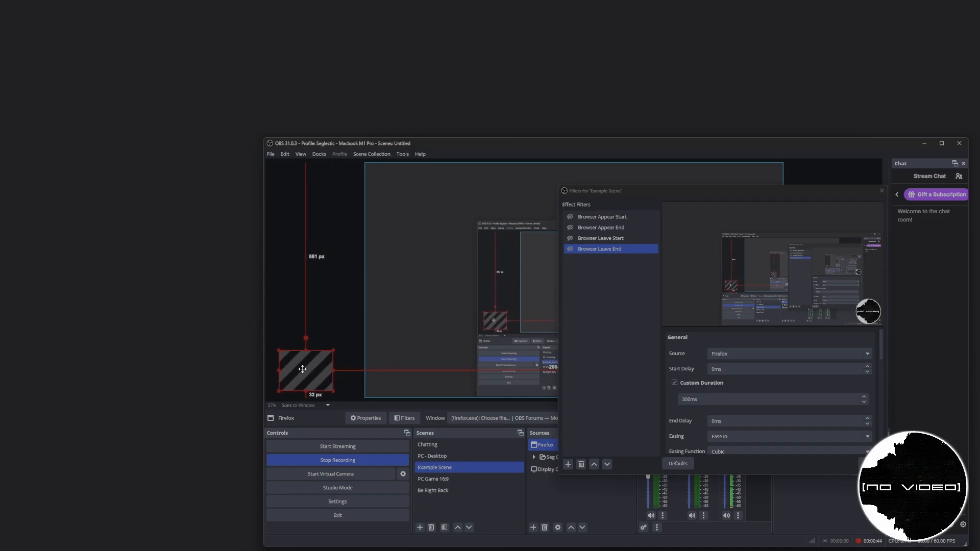
pyautogui.click(725, 437)
pyautogui.click(728, 463)
pyautogui.scroll(-3, 683, 433)
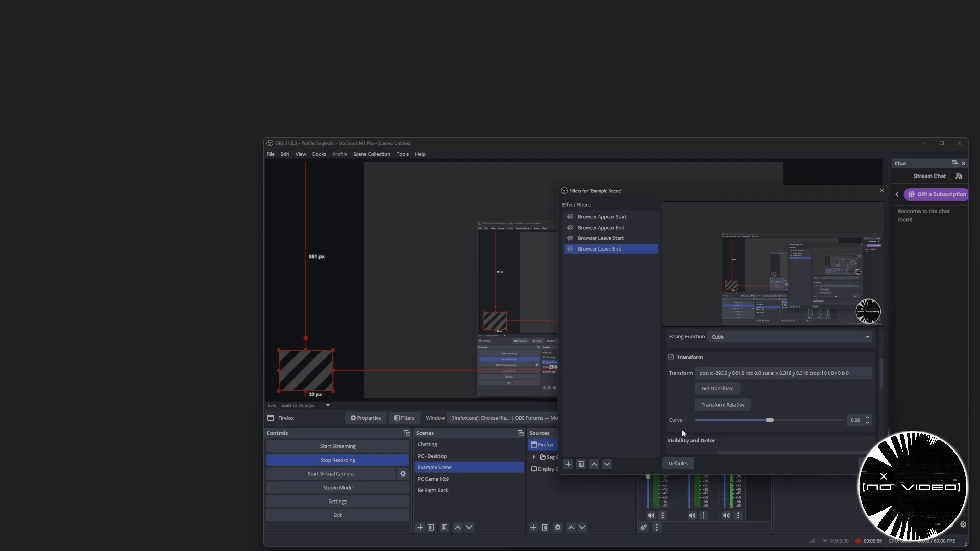
pyautogui.scroll(-1, 682, 429)
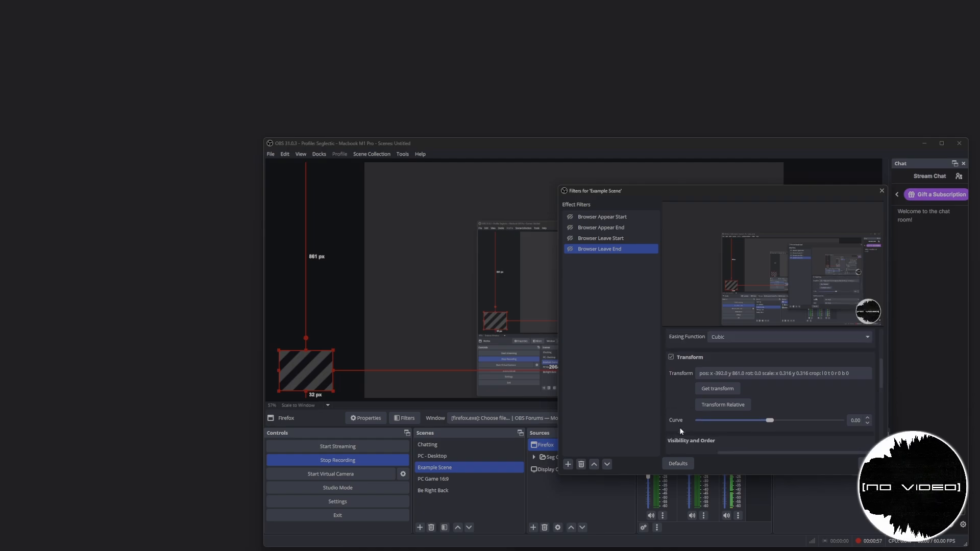
# Set the Browser Leave Start filter's next move to Browser Leave End
pyautogui.click(604, 238)
pyautogui.scroll(-6, 684, 399)
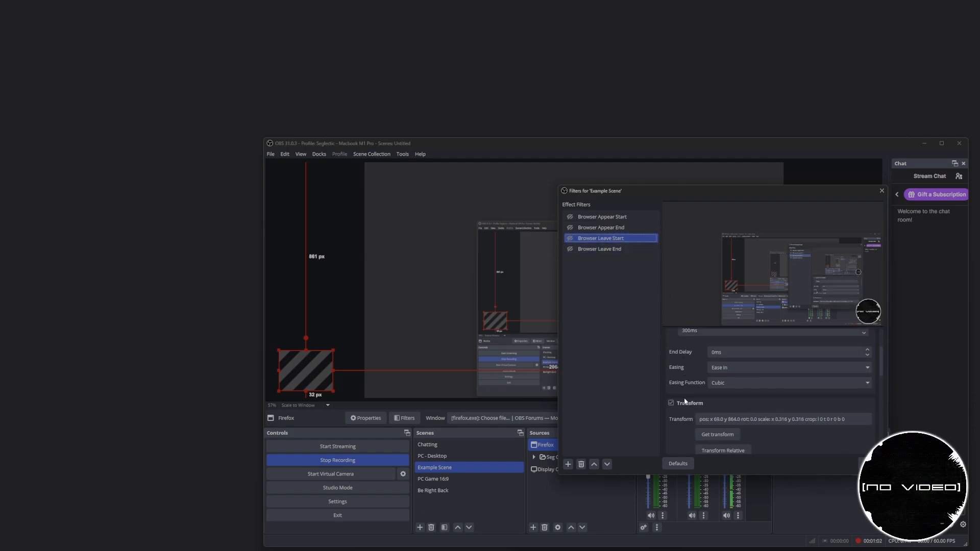
pyautogui.scroll(-4, 684, 400)
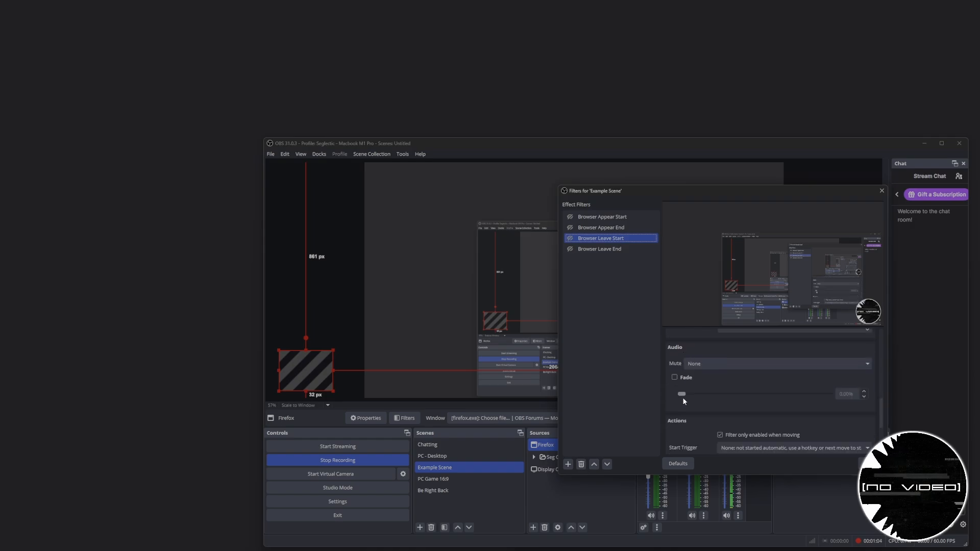
pyautogui.click(737, 393)
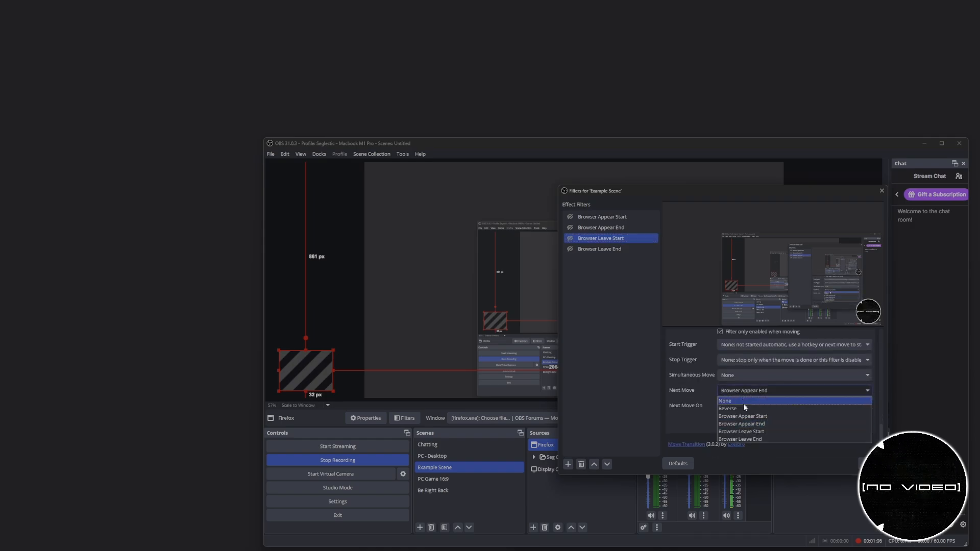
pyautogui.click(743, 403)
# Set the Browser Leave End filter's next move to None
pyautogui.click(583, 247)
pyautogui.scroll(-3, 706, 430)
pyautogui.scroll(-3, 687, 421)
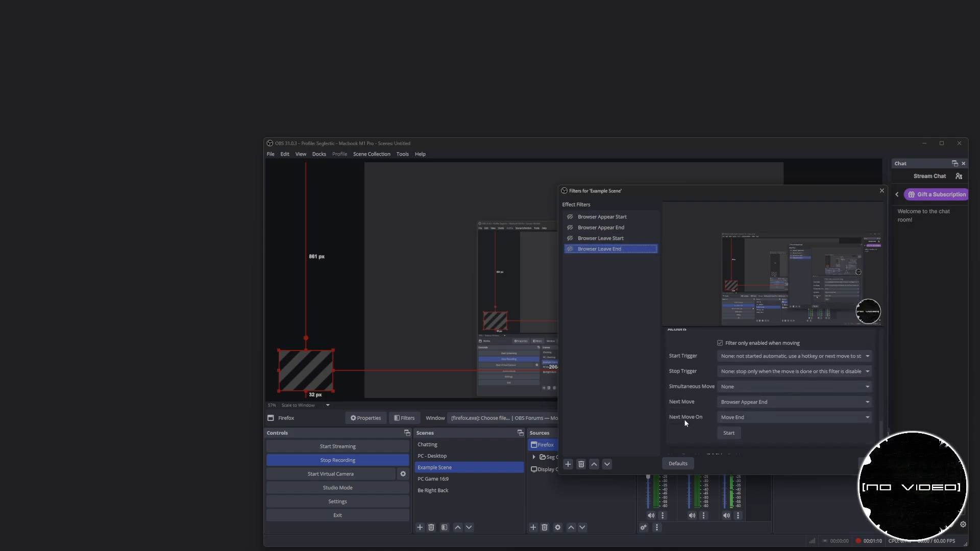
pyautogui.click(732, 403)
pyautogui.click(731, 413)
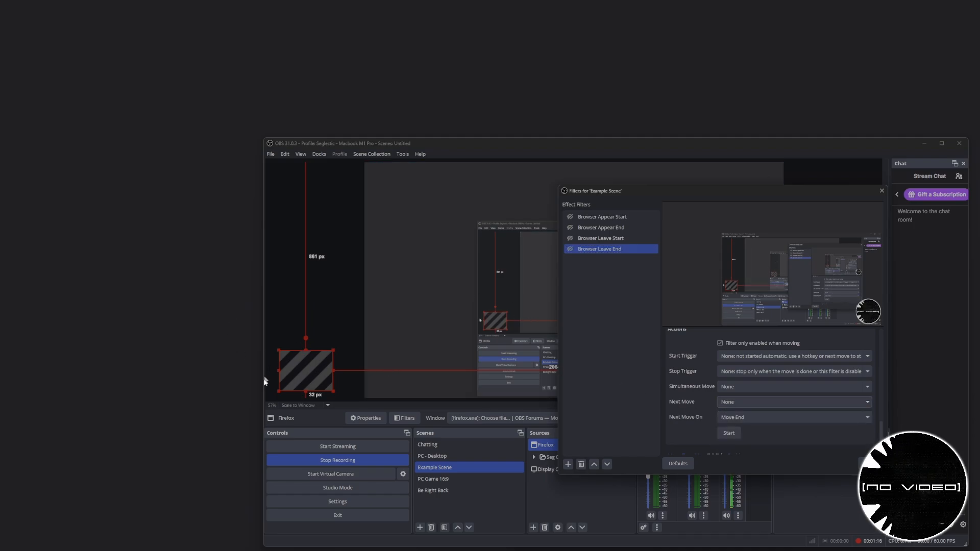
# Test the appear and leave animations by alternately enabling the Browser Appear Start filter and the Browser Leave filters
pyautogui.scroll(-1, 785, 436)
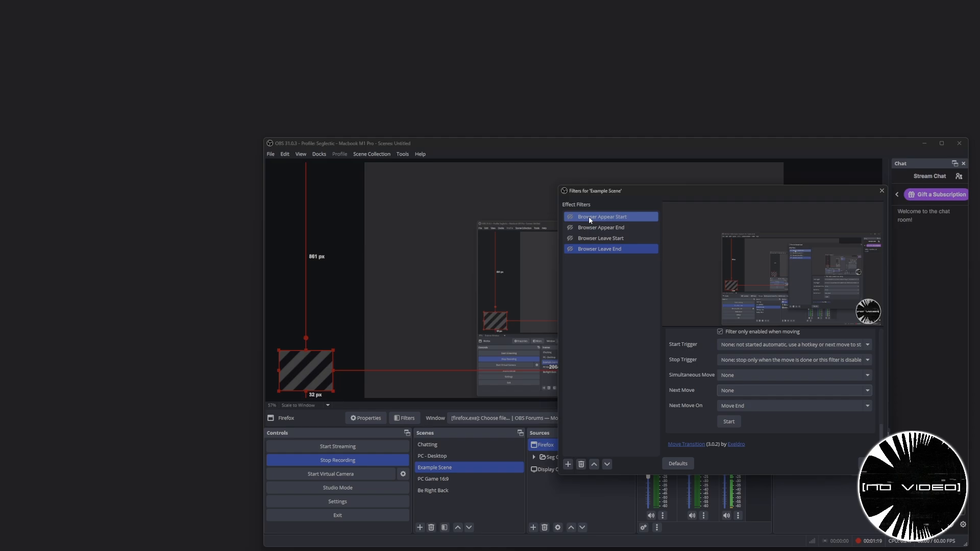
pyautogui.click(570, 217)
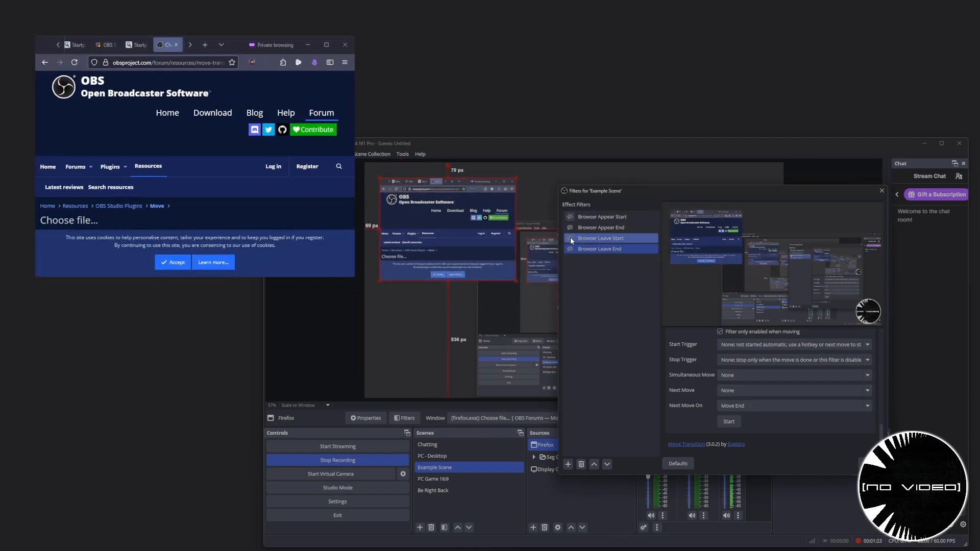
pyautogui.click(571, 238)
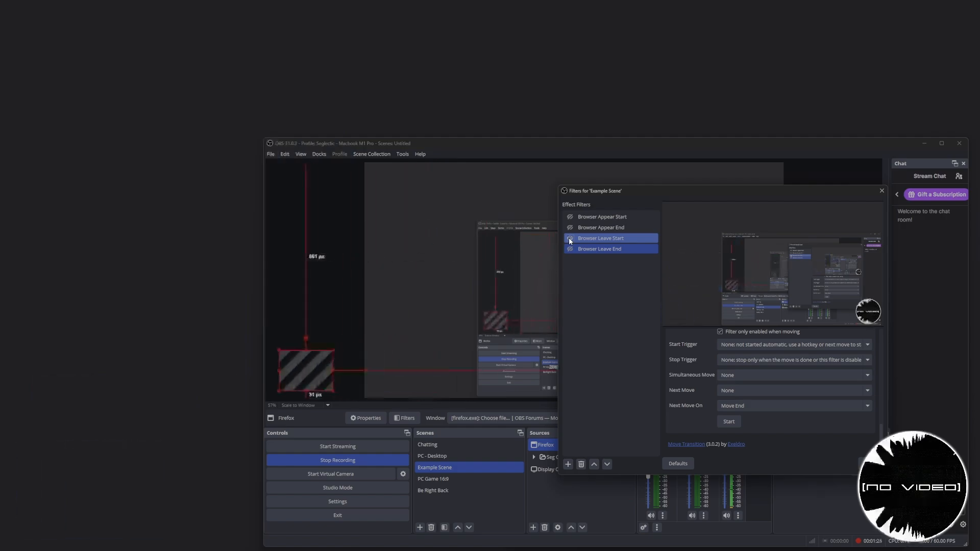
pyautogui.click(572, 239)
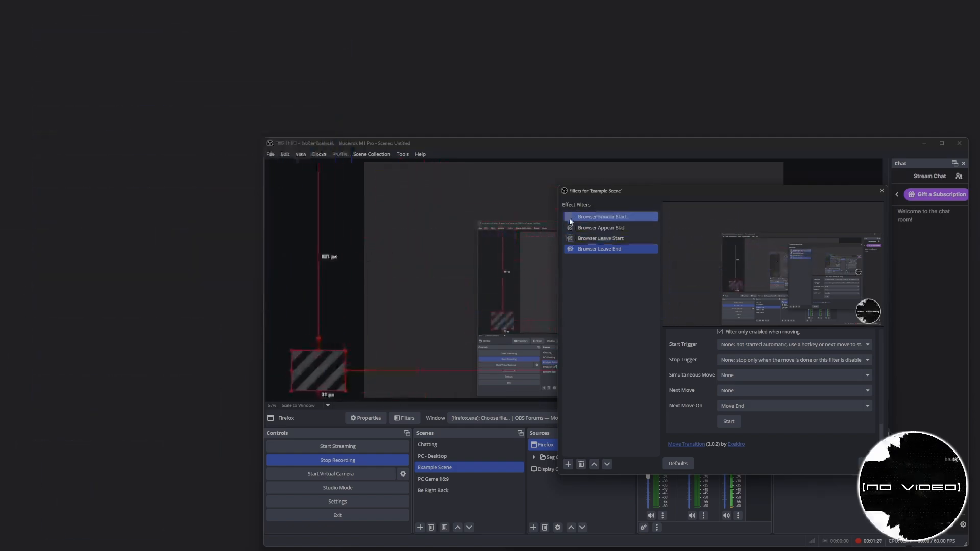
pyautogui.click(570, 217)
pyautogui.click(571, 239)
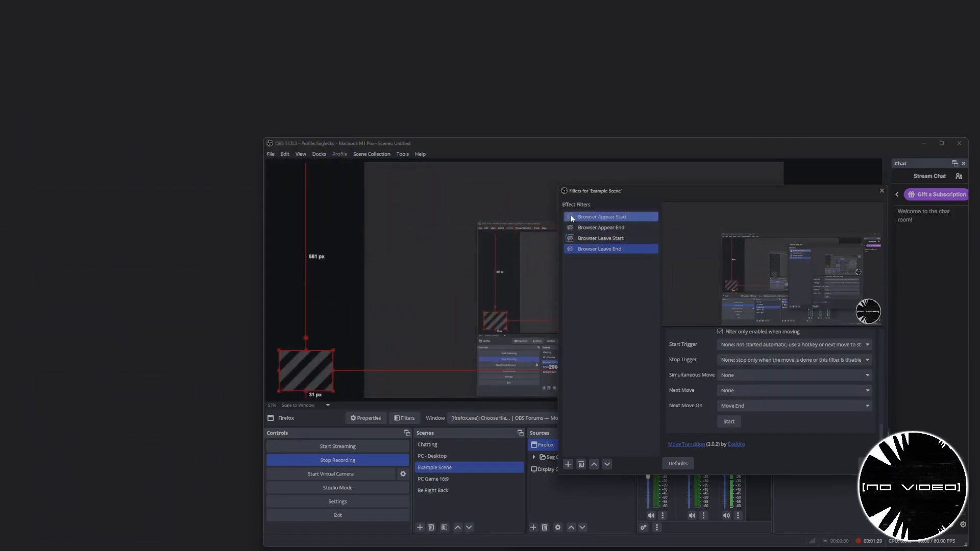
pyautogui.click(571, 217)
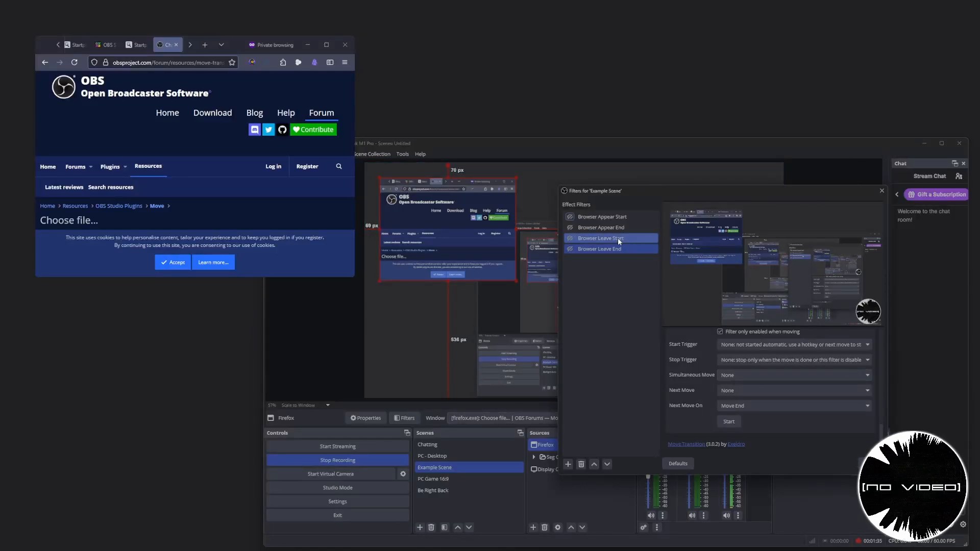
pyautogui.click(570, 249)
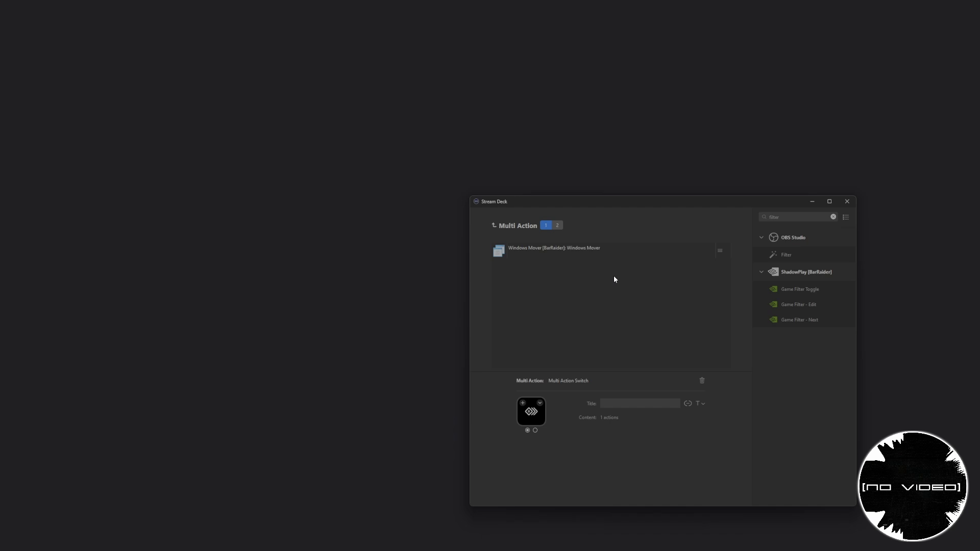
# Add an OBS Filter action after the Windows Mover in the first action list, enabling Browser Appear Start on the Example Scene source
pyautogui.click(544, 254)
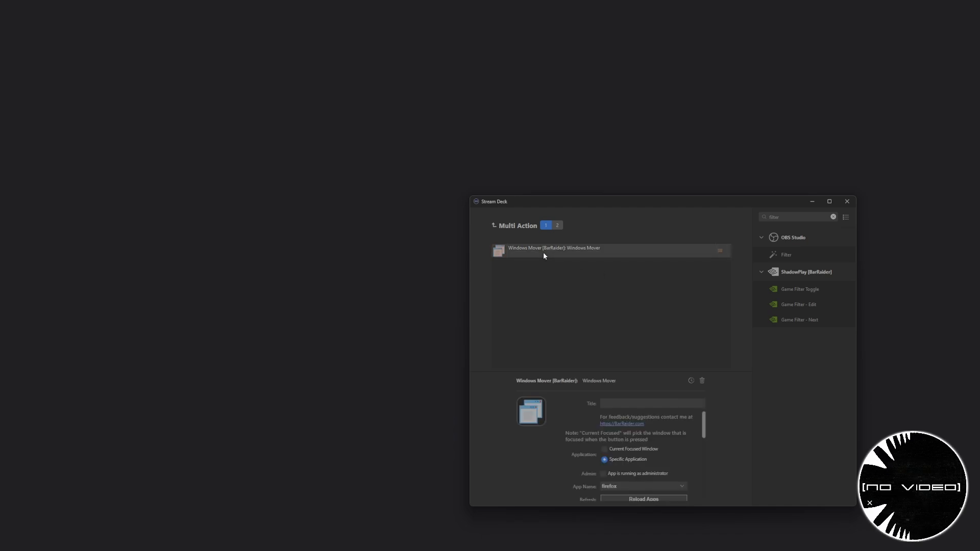
pyautogui.click(623, 347)
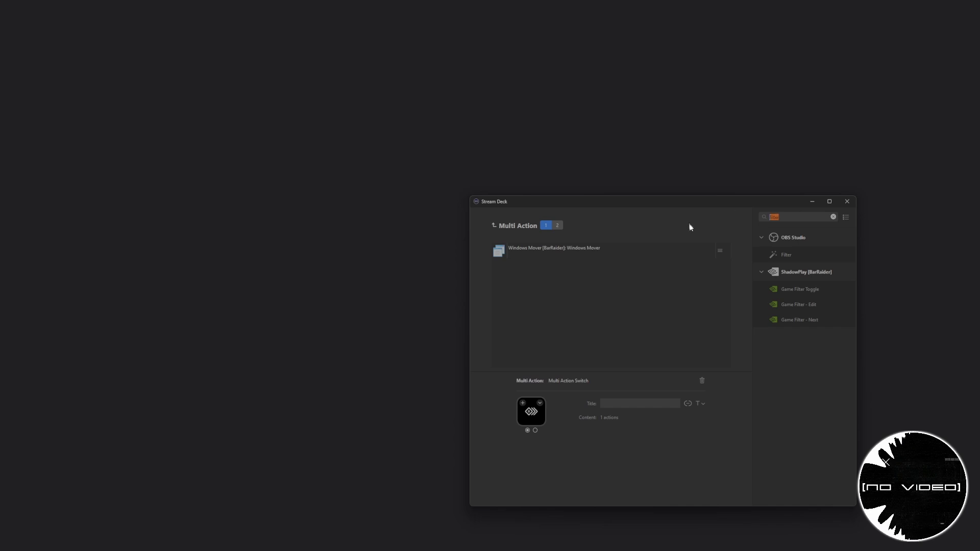
pyautogui.moveTo(798, 257); pyautogui.dragTo(587, 270)
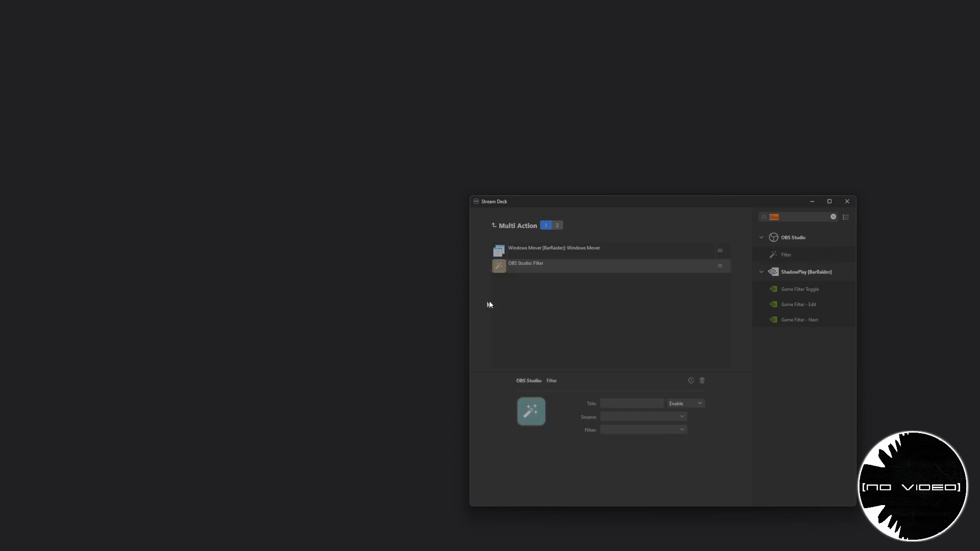
pyautogui.click(679, 416)
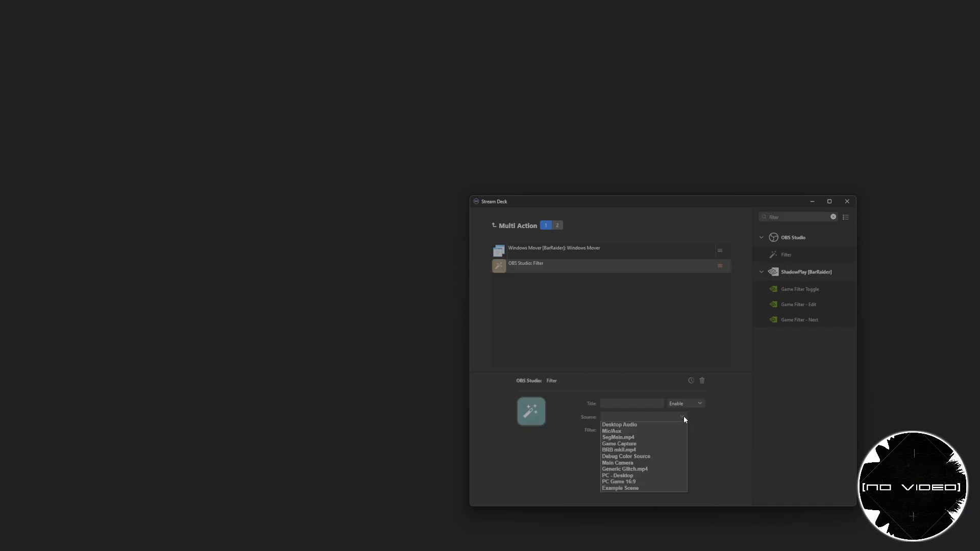
pyautogui.click(650, 489)
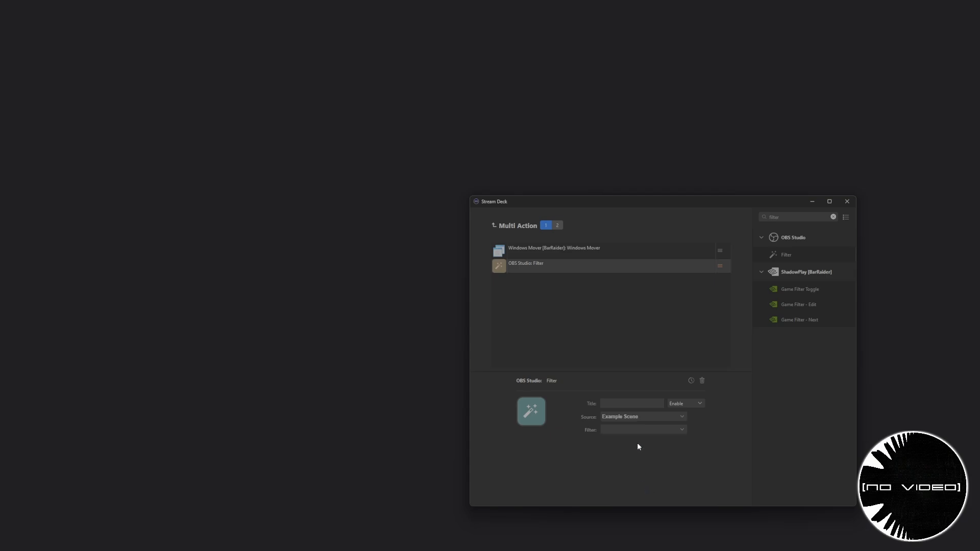
pyautogui.click(684, 430)
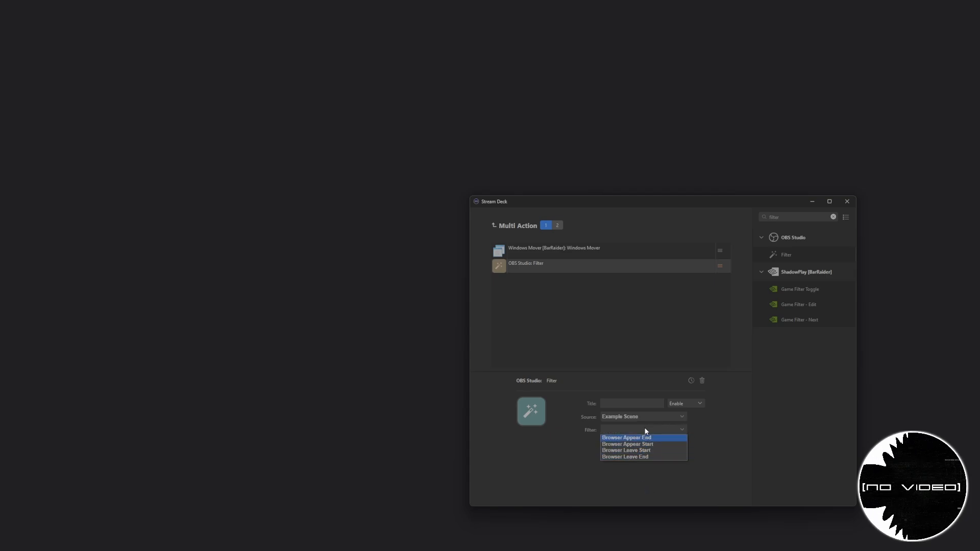
pyautogui.click(649, 444)
pyautogui.click(598, 336)
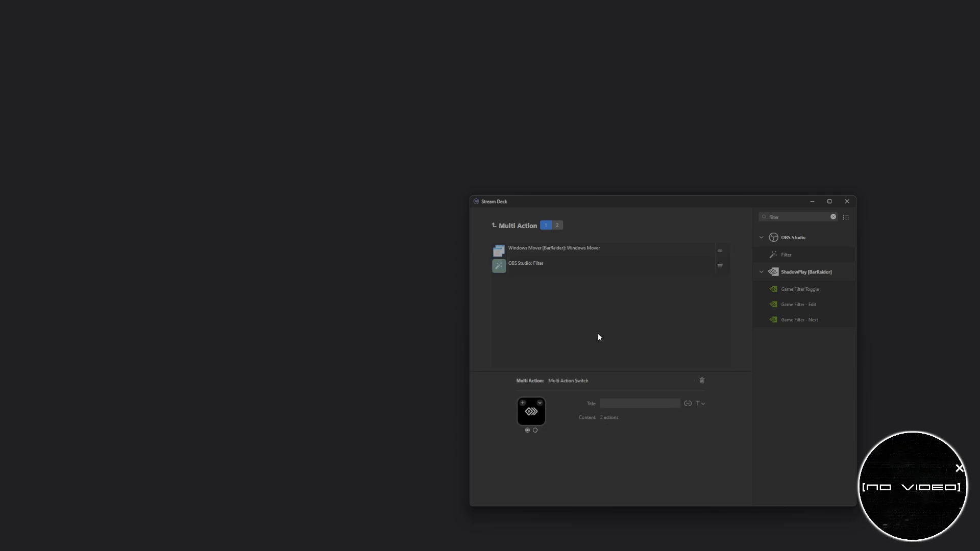
# Add MouseClick.wav from the _SFX folder as a Play Audio action at the end of the first action list
pyautogui.click(514, 267)
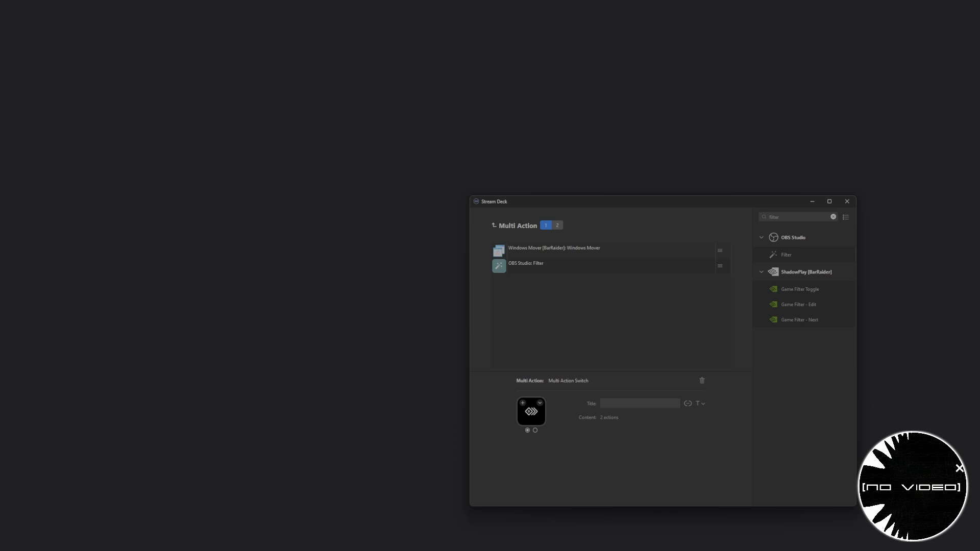
pyautogui.moveTo(433, 550); pyautogui.dragTo(252, 244)
pyautogui.moveTo(160, 356); pyautogui.dragTo(619, 343)
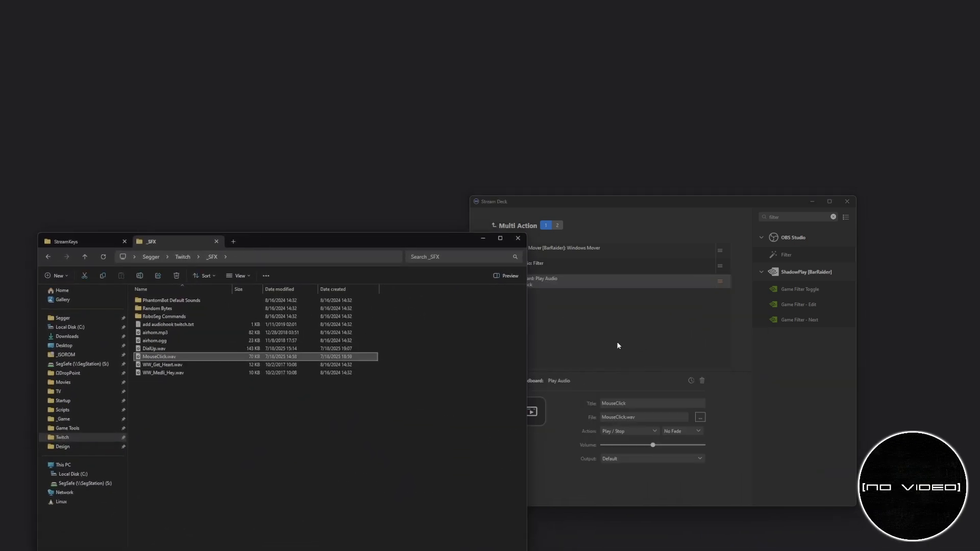
# Assign browser.png from the StreamKeys folder as the first state's key icon and browserOff.png as the second state's
pyautogui.click(72, 242)
pyautogui.click(703, 312)
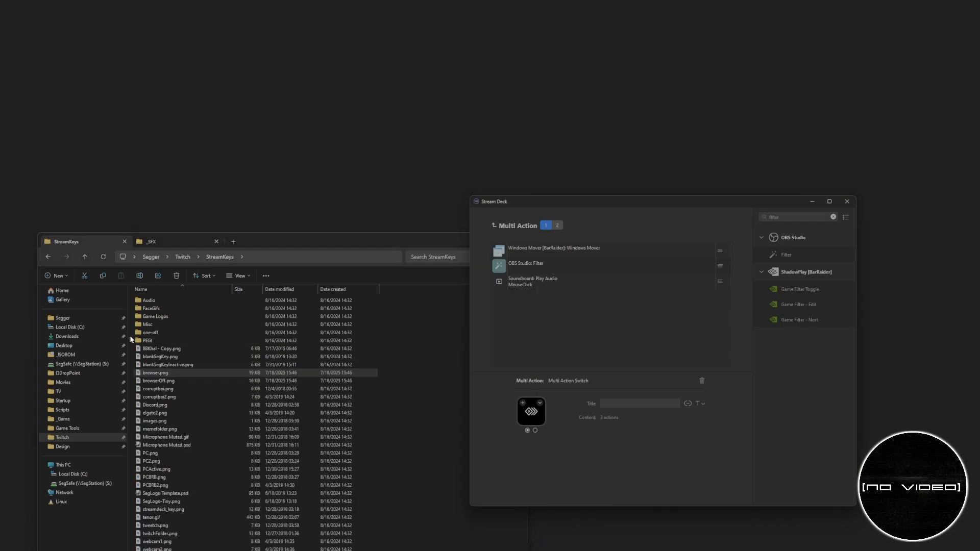
pyautogui.moveTo(161, 376); pyautogui.dragTo(530, 416)
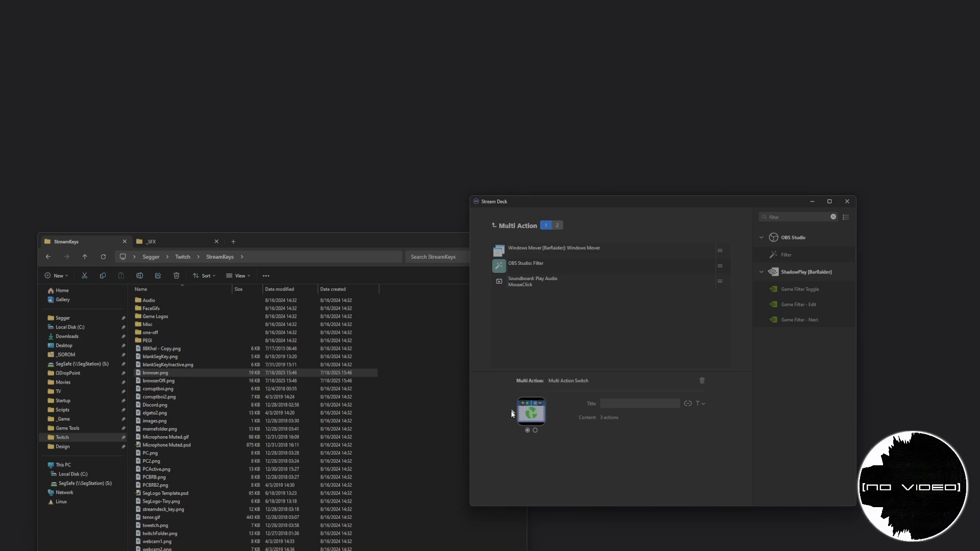
pyautogui.click(555, 227)
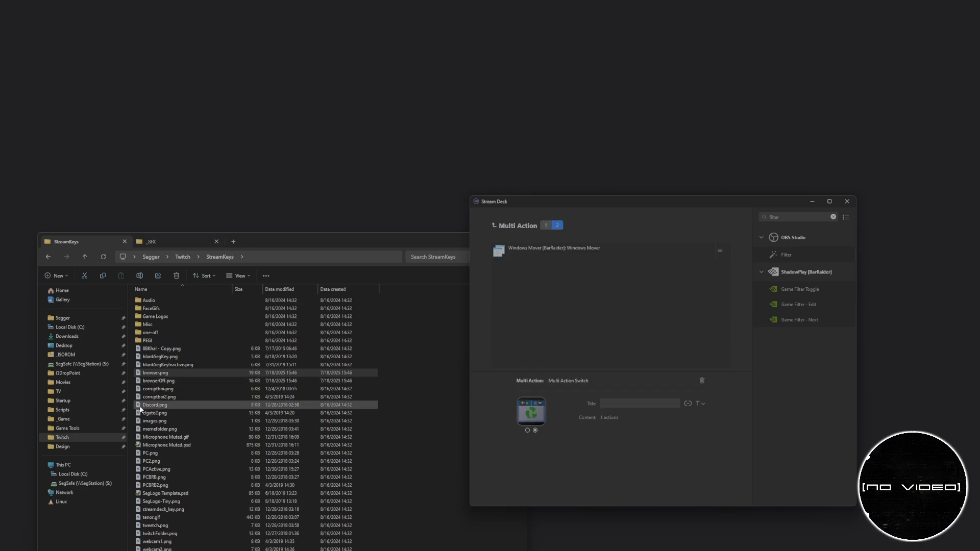
pyautogui.moveTo(158, 381); pyautogui.dragTo(528, 425)
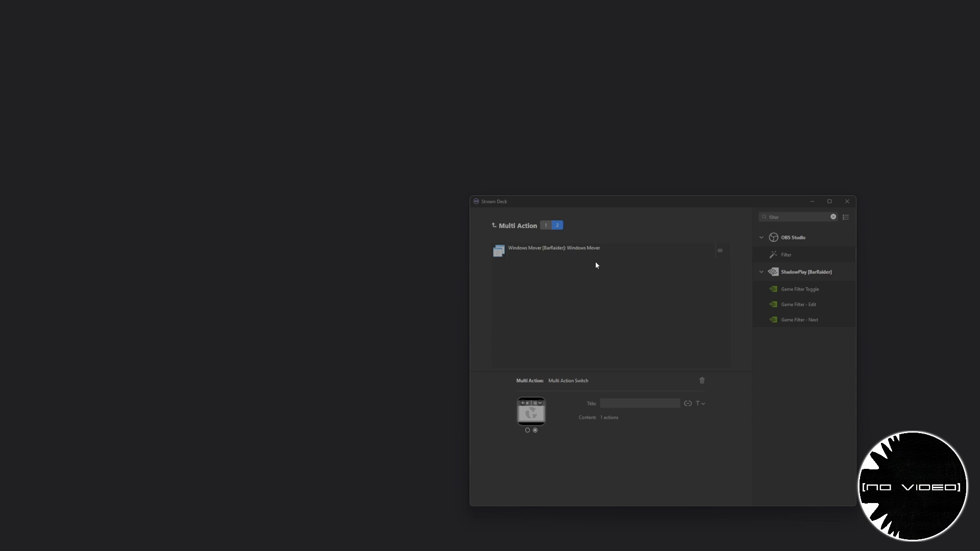
pyautogui.click(546, 225)
pyautogui.click(557, 227)
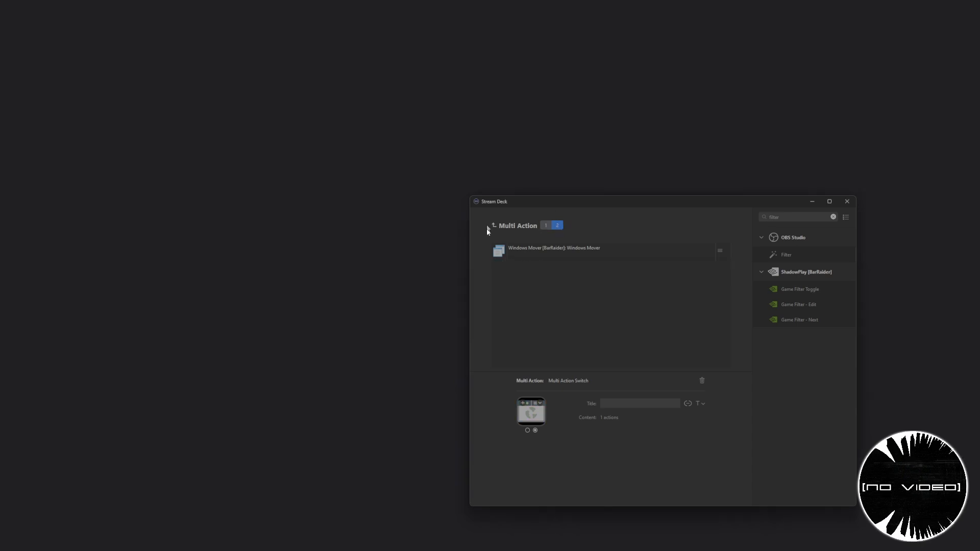
# Set the second action list's Windows Mover to Minimize Firefox and turn off Make window topmost
pyautogui.click(578, 254)
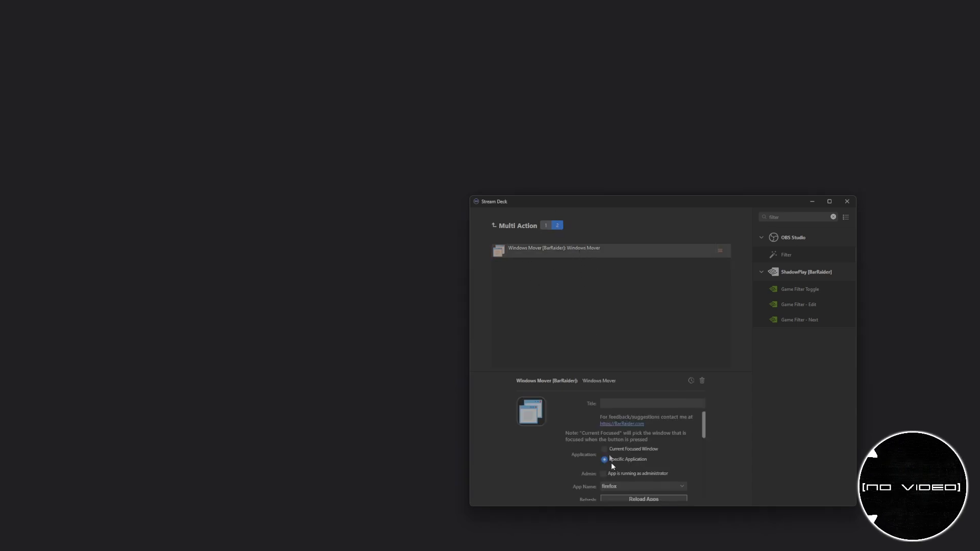
pyautogui.scroll(-3, 697, 438)
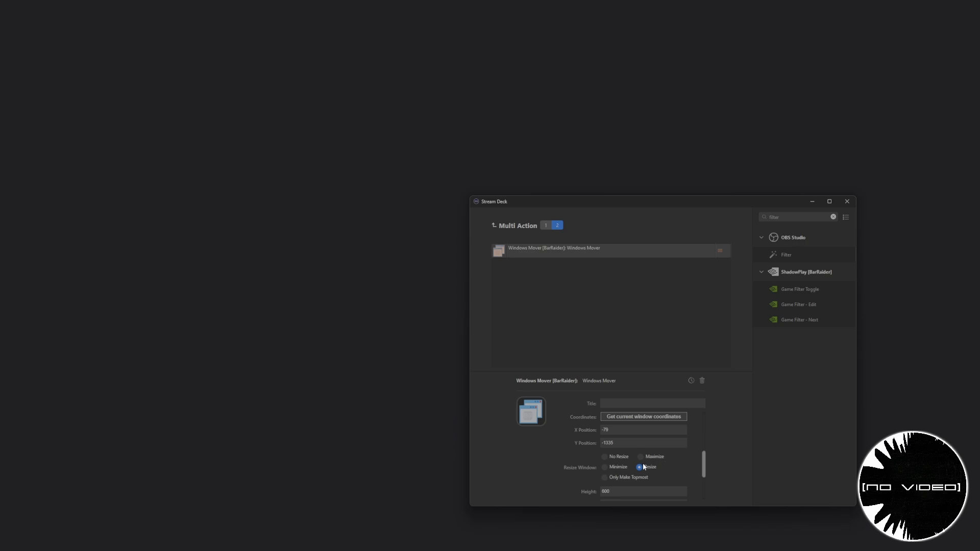
pyautogui.click(605, 468)
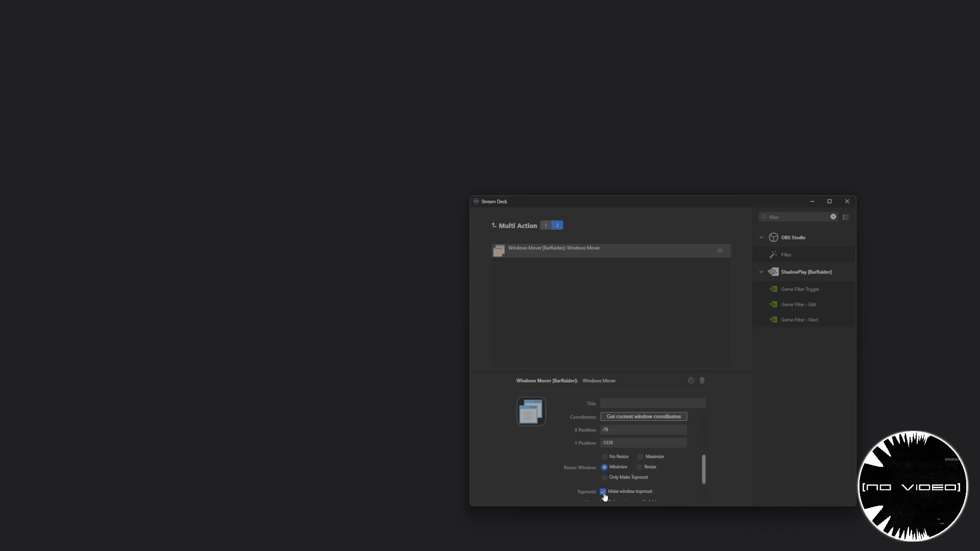
pyautogui.click(602, 492)
pyautogui.scroll(-1, 678, 477)
# Copy the OBS Filter action from the first action list into the second and set its filter to Browser Leave Start
pyautogui.rightClick(531, 265)
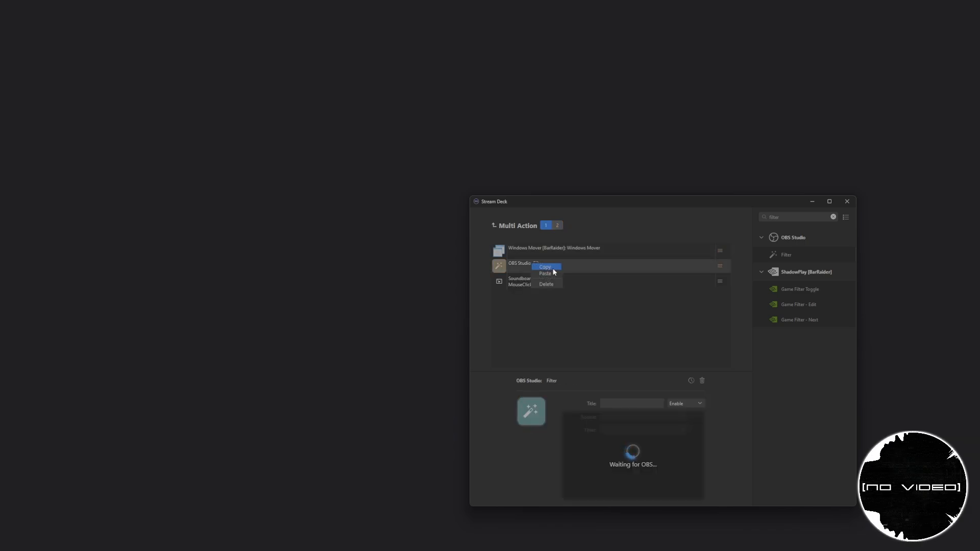
pyautogui.click(558, 226)
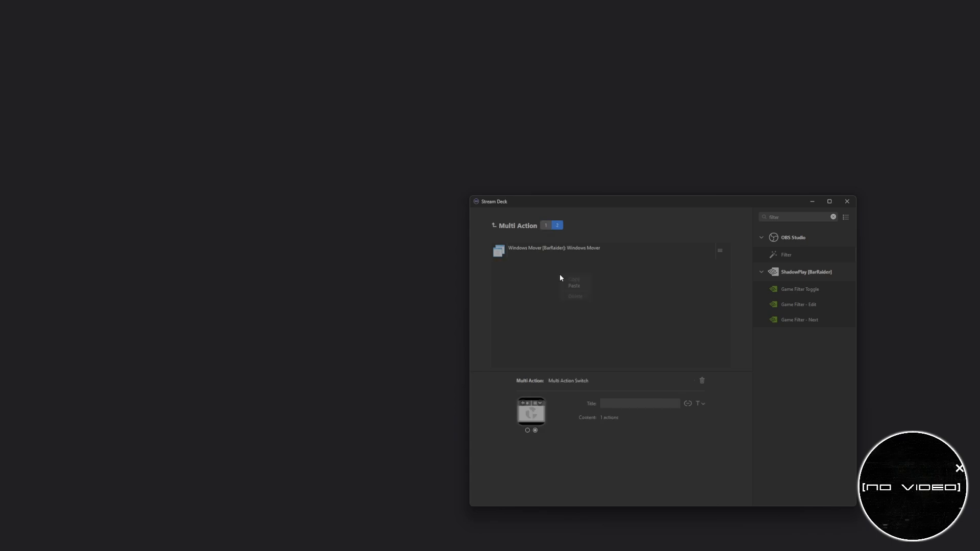
pyautogui.rightClick(559, 274)
pyautogui.click(574, 287)
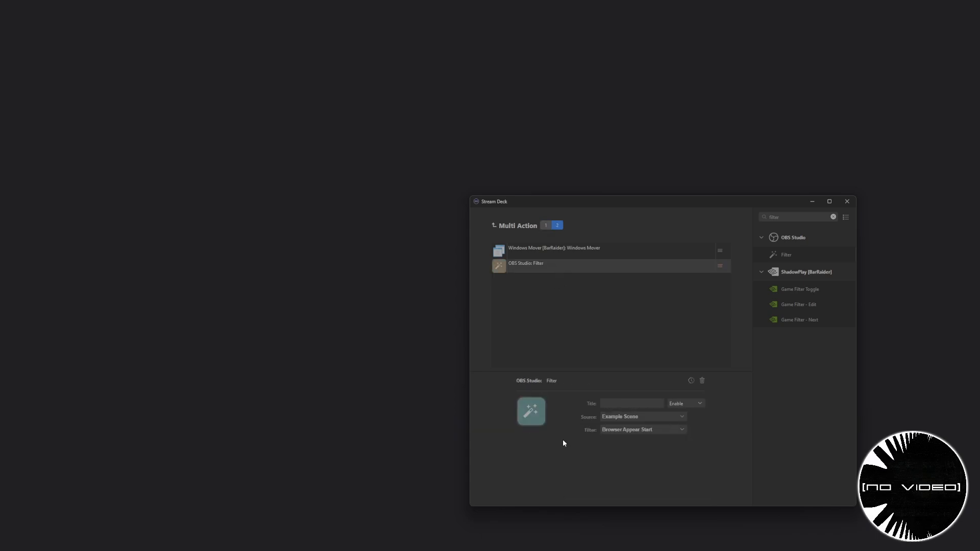
pyautogui.click(645, 430)
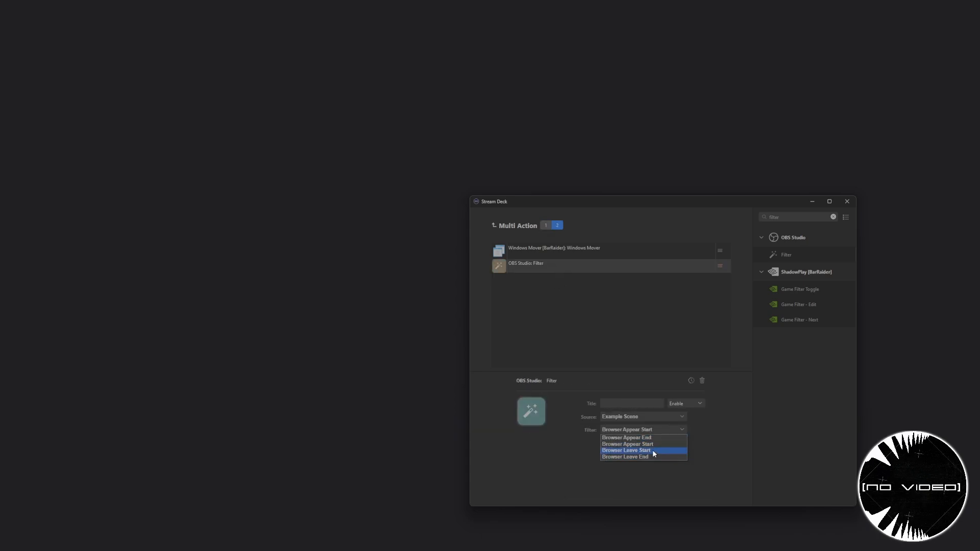
pyautogui.click(654, 457)
# Add DialUp.wav from the _SFX folder as a Play Audio action in the second action list and lower its volume
pyautogui.click(546, 225)
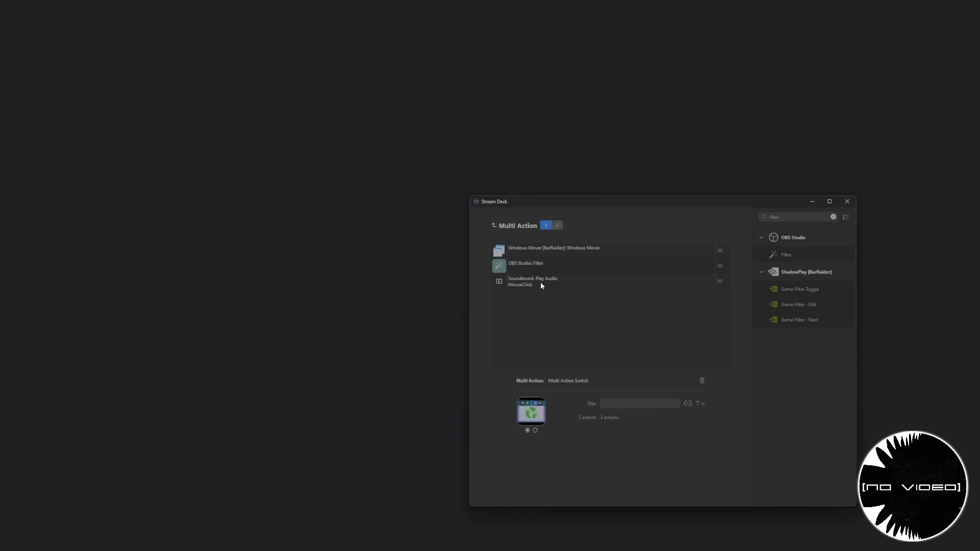
pyautogui.click(556, 225)
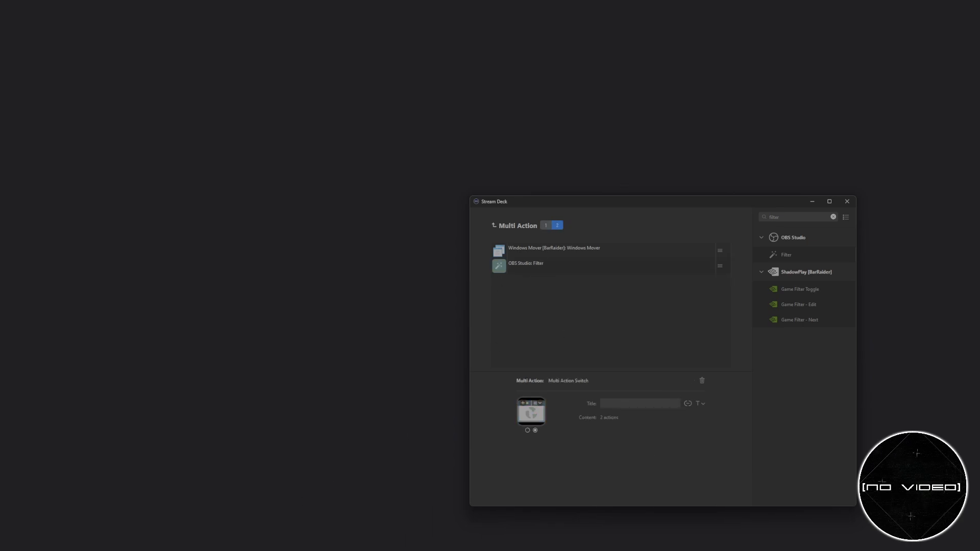
pyautogui.moveTo(480, 550); pyautogui.dragTo(360, 208)
pyautogui.click(240, 209)
pyautogui.moveTo(220, 315); pyautogui.dragTo(643, 334)
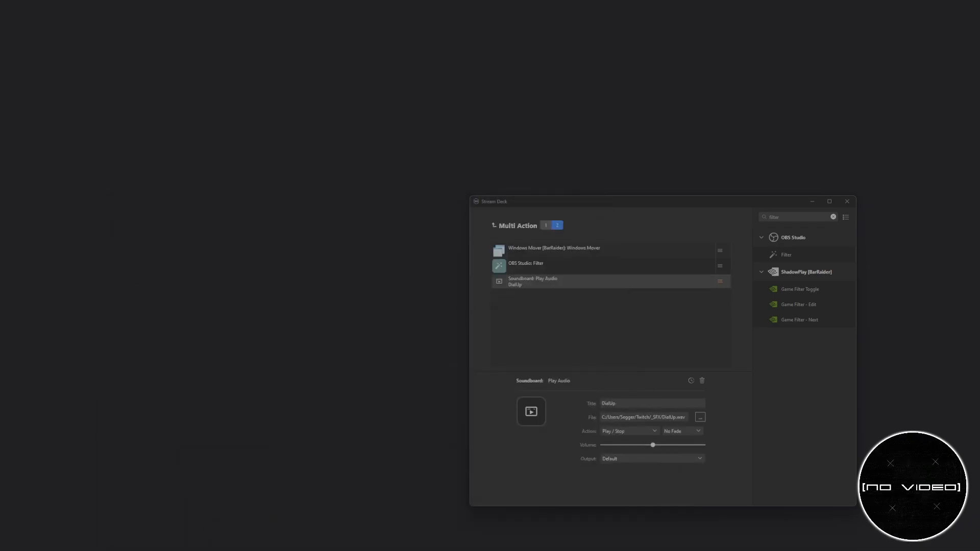
pyautogui.moveTo(653, 445); pyautogui.dragTo(617, 445)
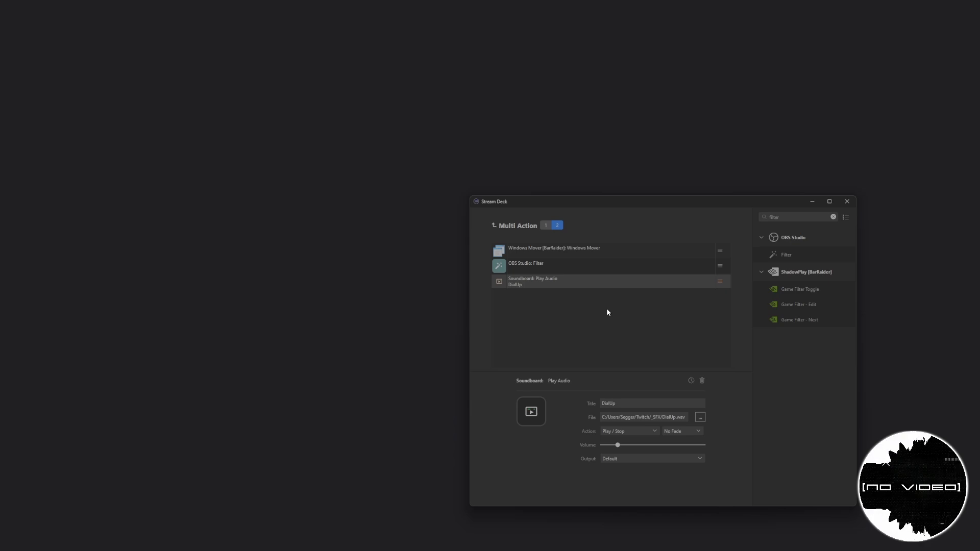
# Move the second action list's Windows Mover to the end, after the OBS Filter and DialUp audio actions
pyautogui.click(589, 254)
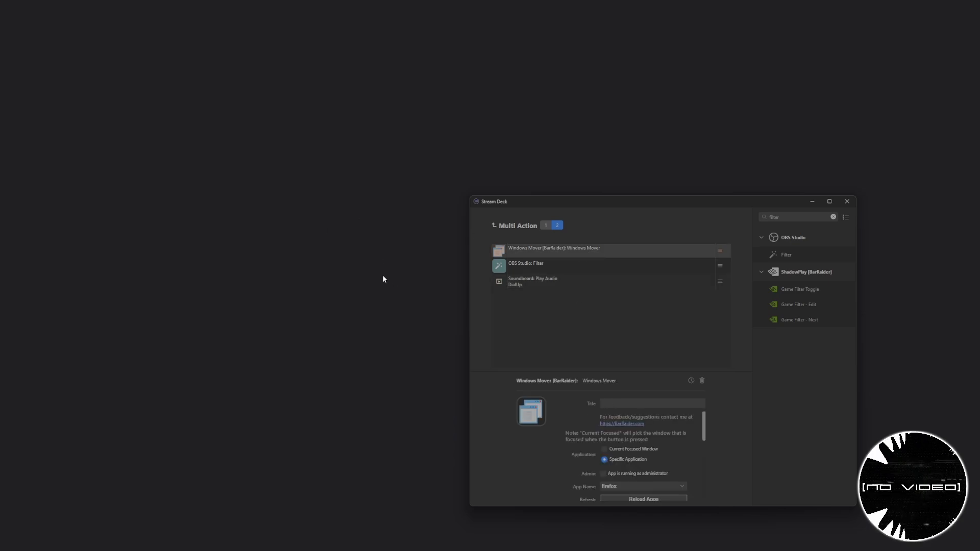
pyautogui.click(528, 266)
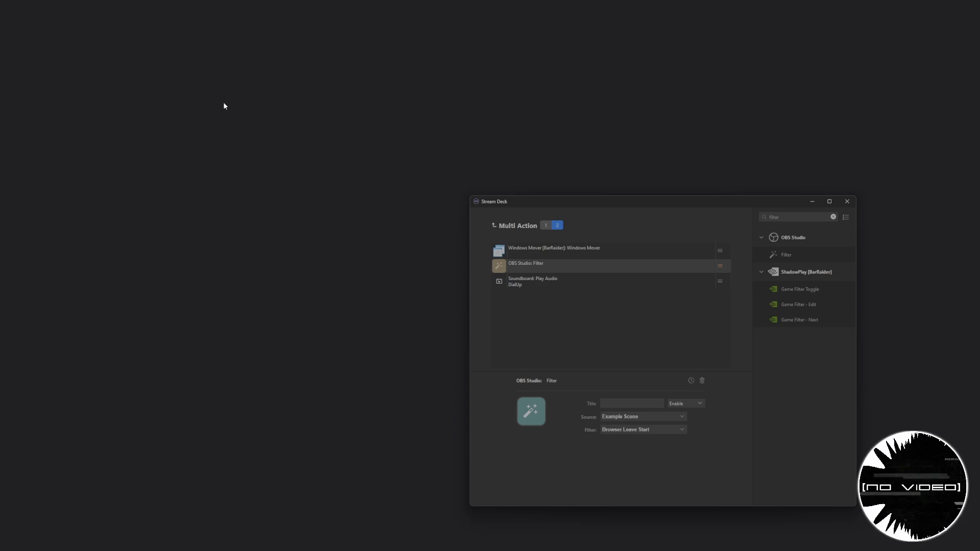
pyautogui.moveTo(558, 252); pyautogui.dragTo(572, 292)
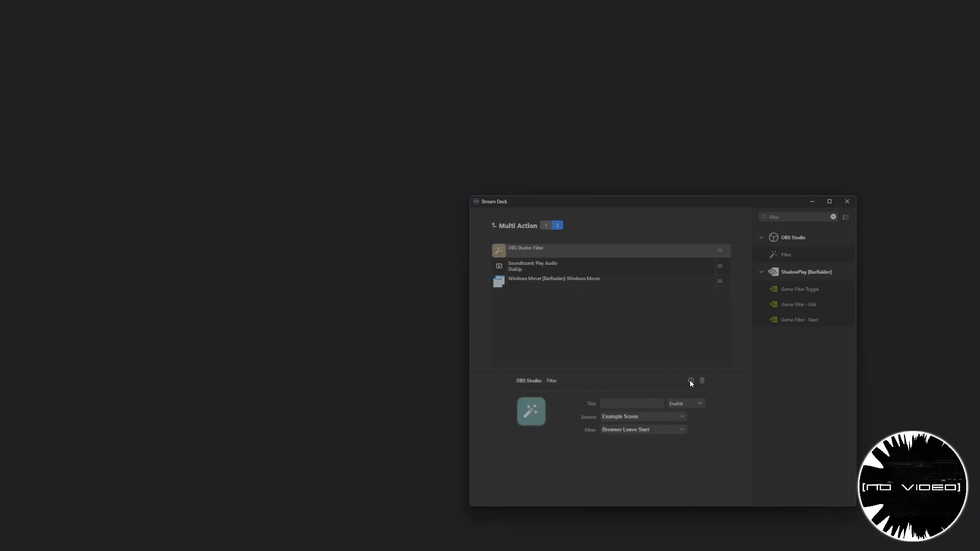
# Examine the custom action delays of the second list's OBS Filter and DialUp actions and of the first list's OBS Filter
pyautogui.click(691, 380)
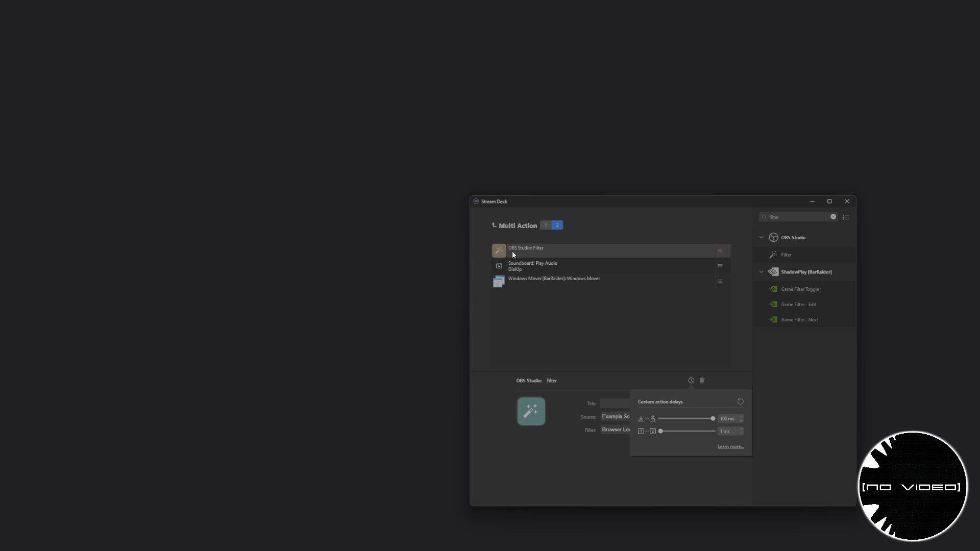
pyautogui.click(548, 270)
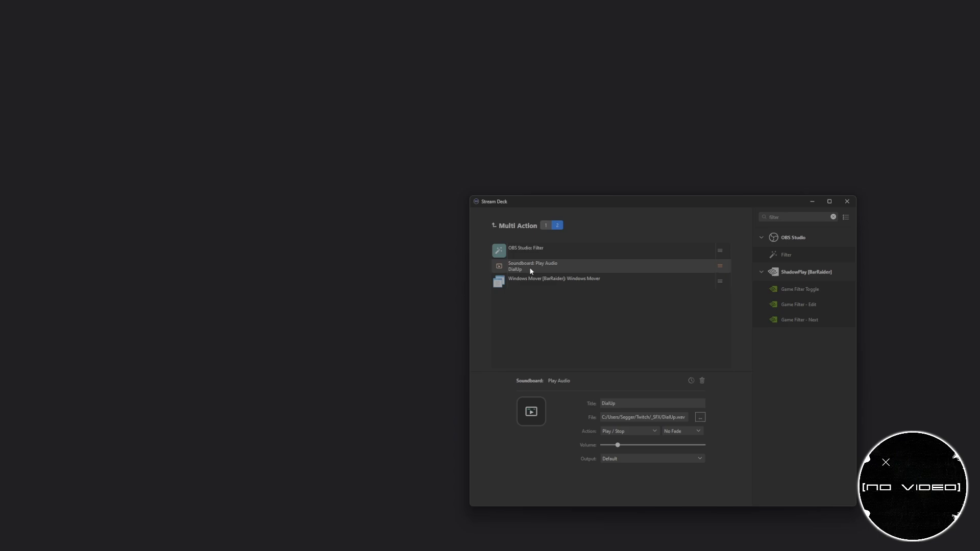
pyautogui.click(691, 382)
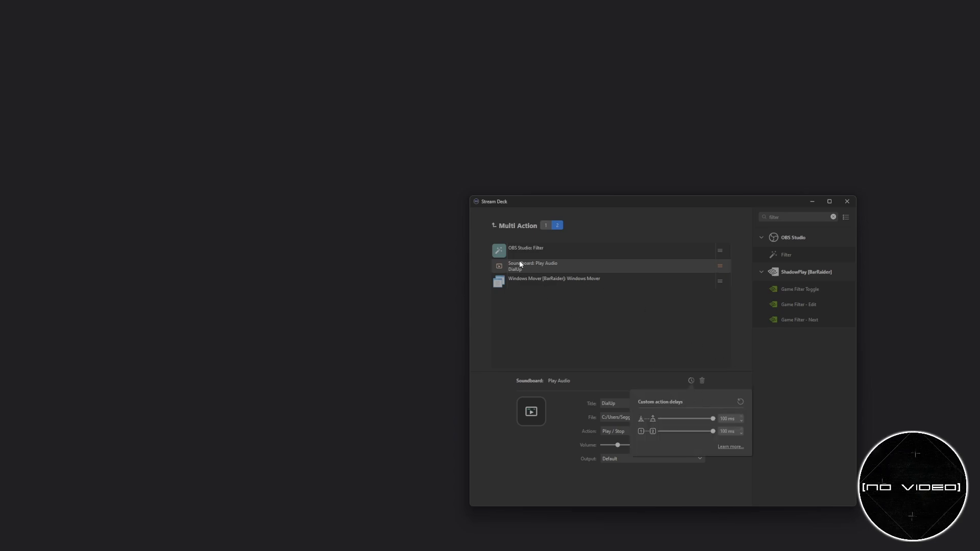
pyautogui.click(563, 281)
pyautogui.click(546, 226)
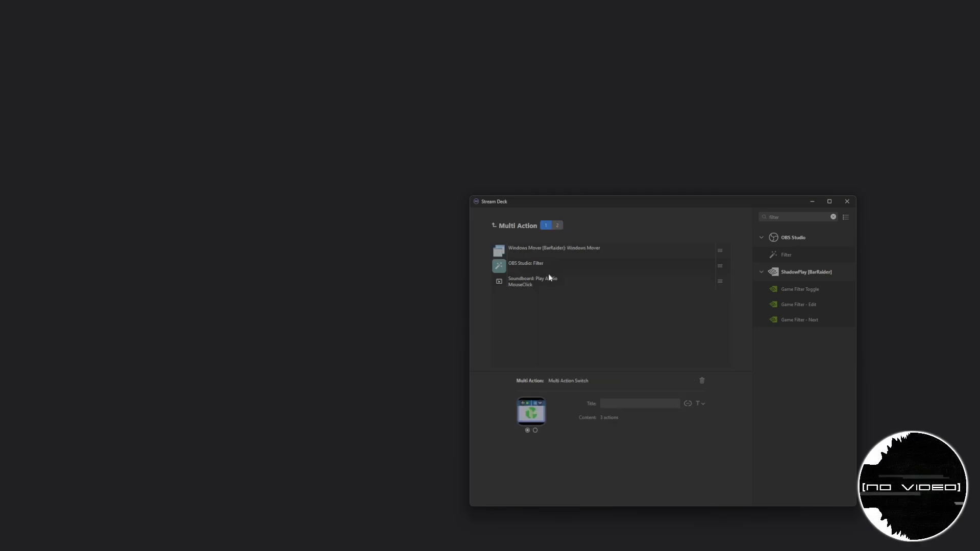
pyautogui.click(549, 266)
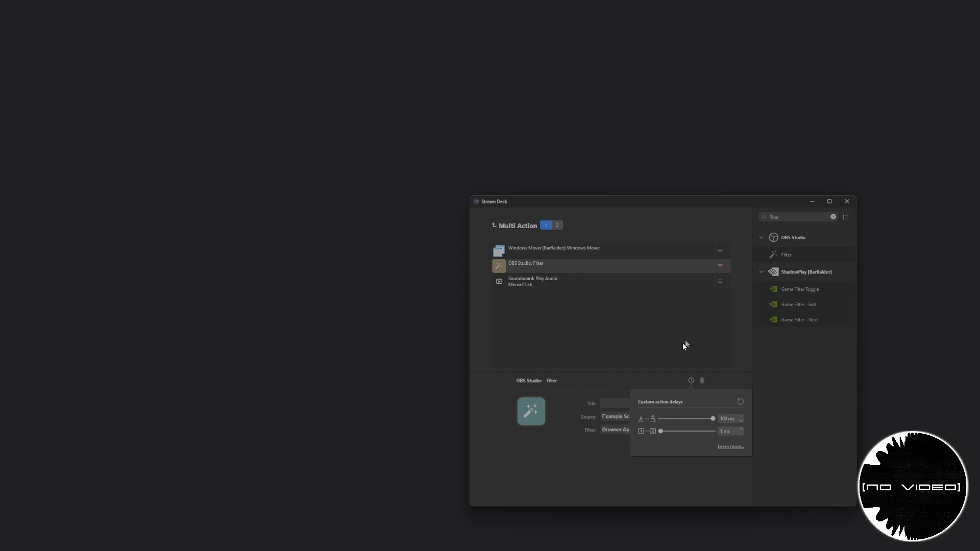
pyautogui.click(586, 361)
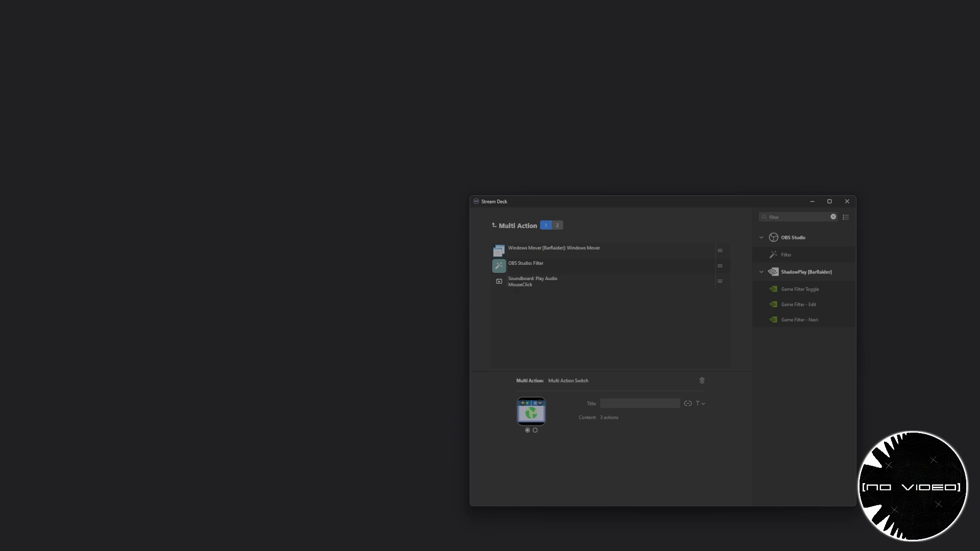
# Switch to OBS Studio with the Example Scene on screen
pyautogui.hotkey('alt', 'Tab')
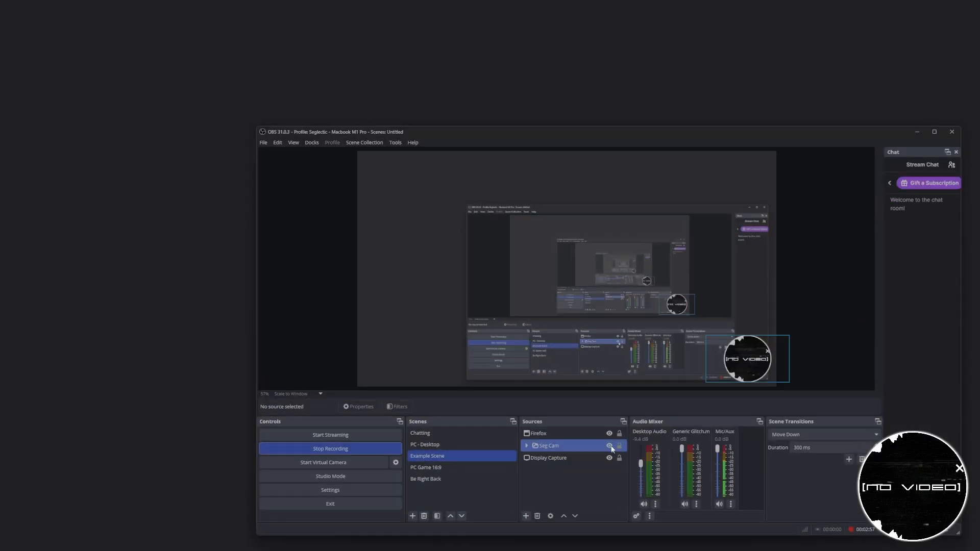